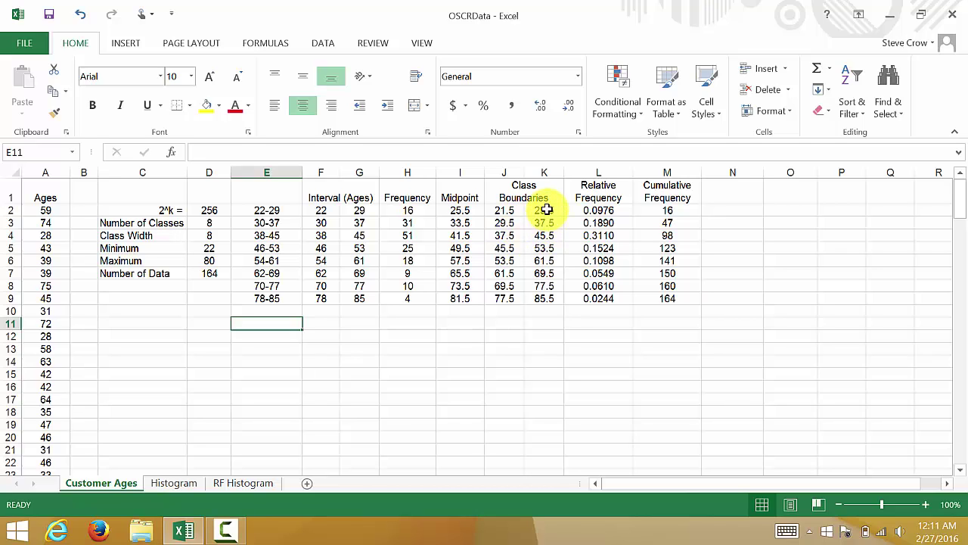
left_click(546, 210)
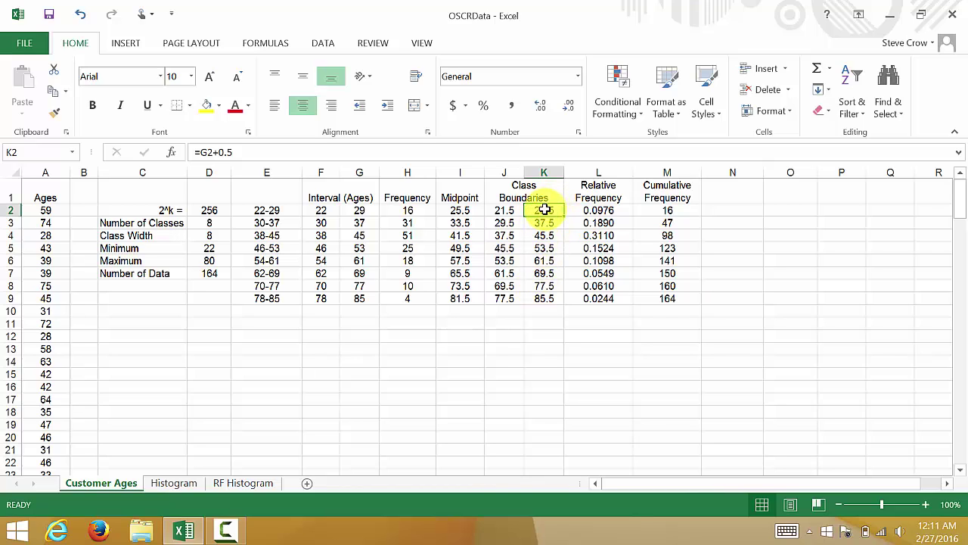
left_click_drag(545, 209, 543, 295)
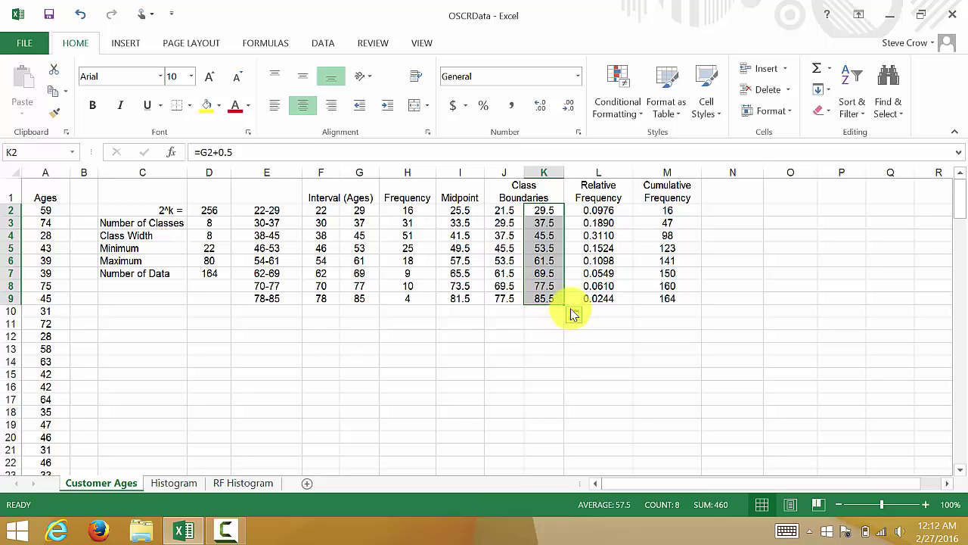
key("ctrl+c")
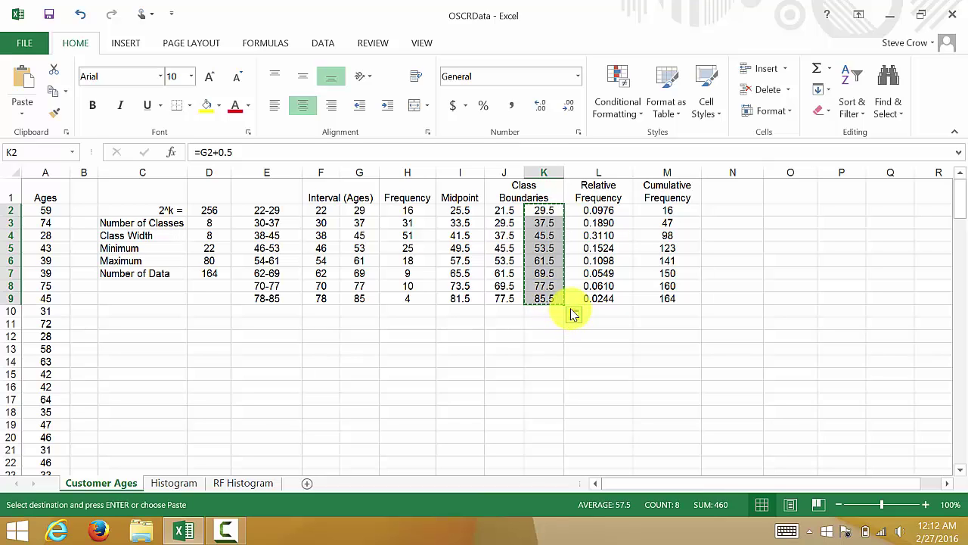
left_click(461, 350)
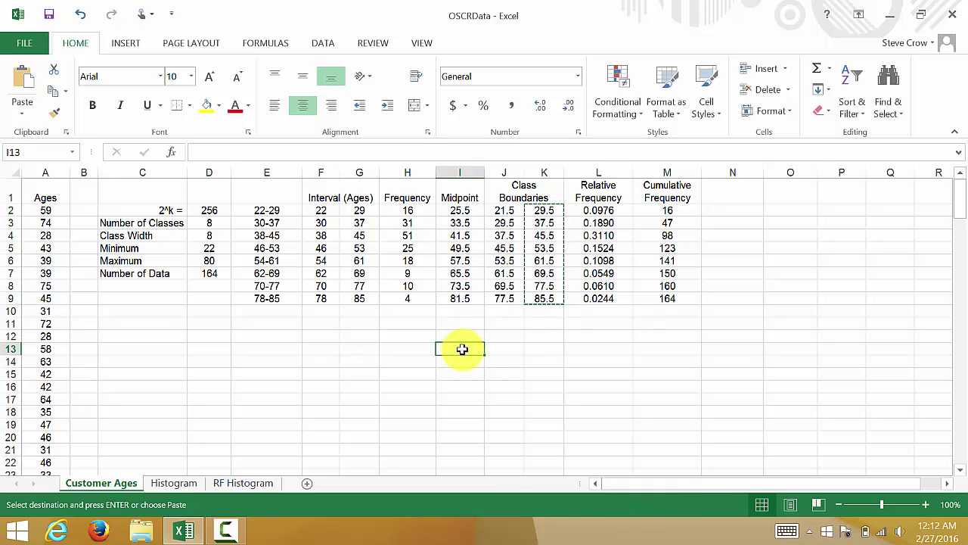
right_click(462, 348)
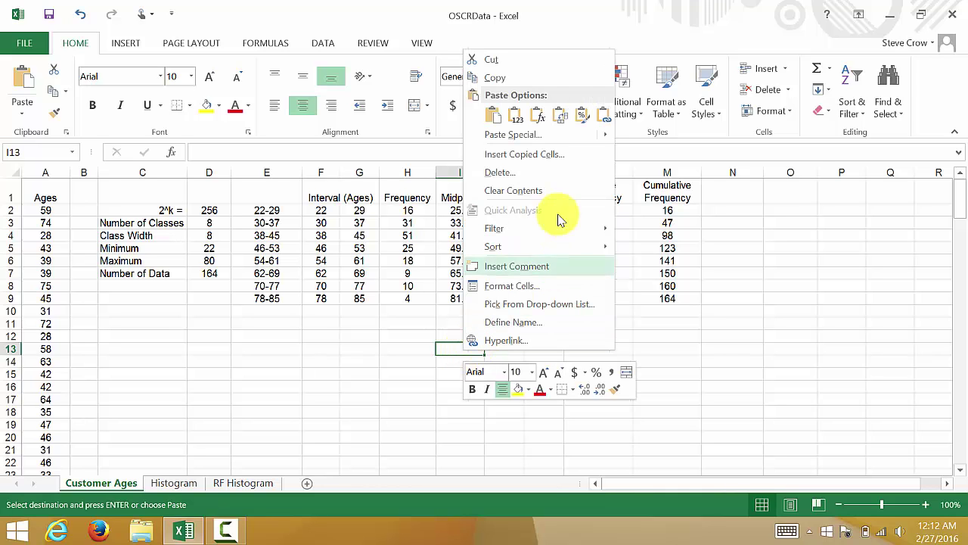
left_click(522, 137)
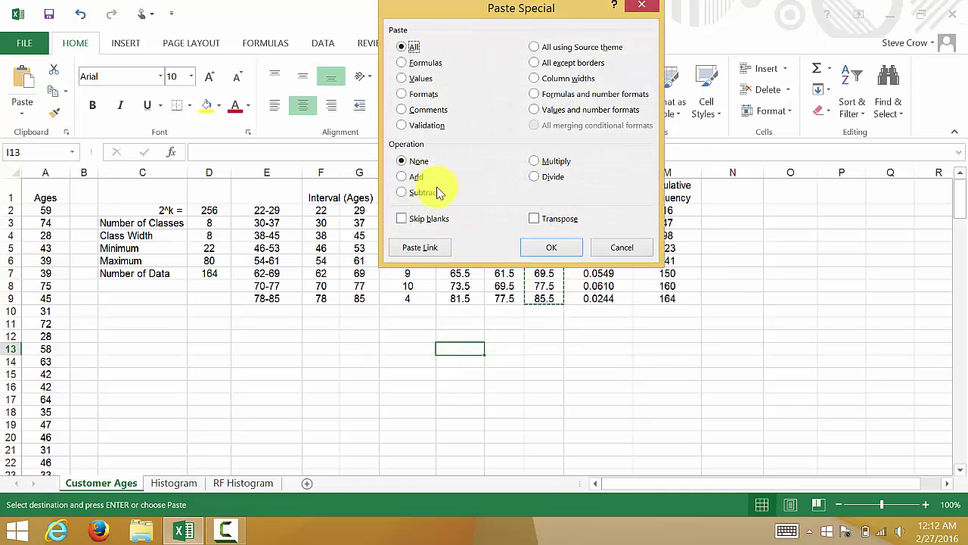
left_click(403, 79)
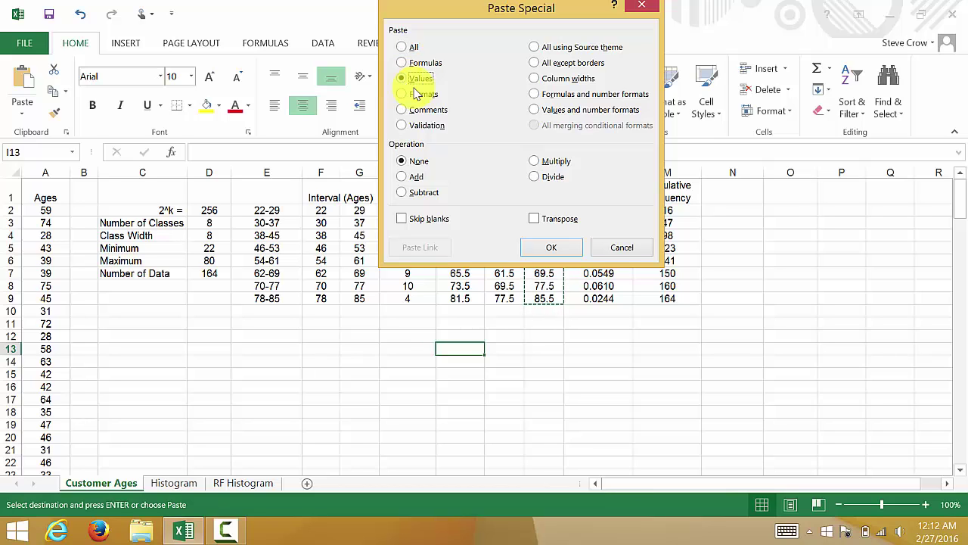
left_click(619, 250)
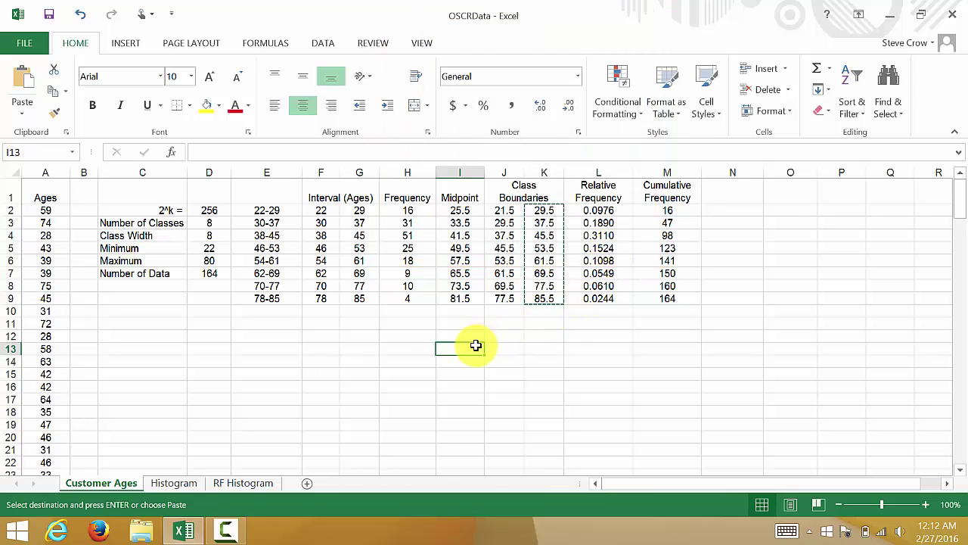
- Try pasting the copied upper class boundaries with their formulas starting at I13, and clear the pasted cells
key("ctrl+alt+v")
left_click(453, 348)
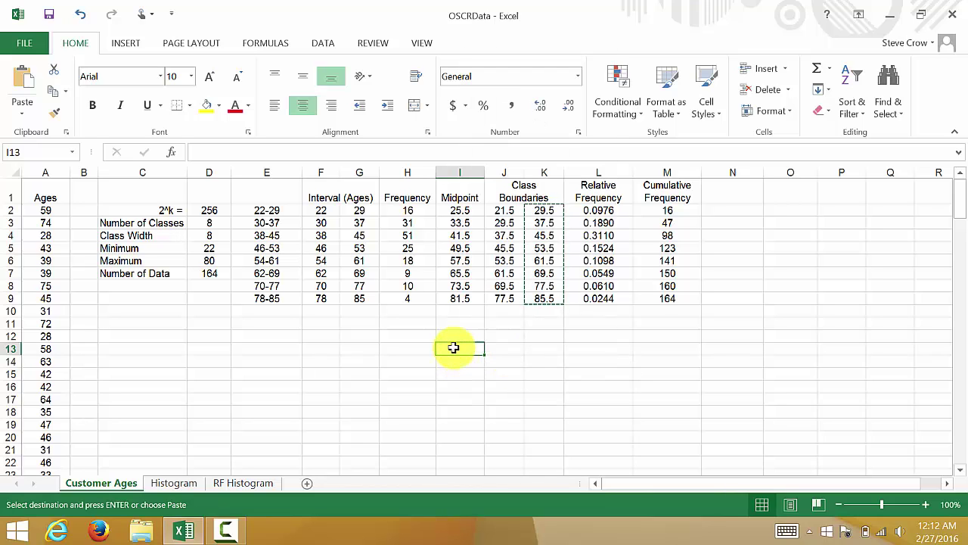
key("ctrl+v")
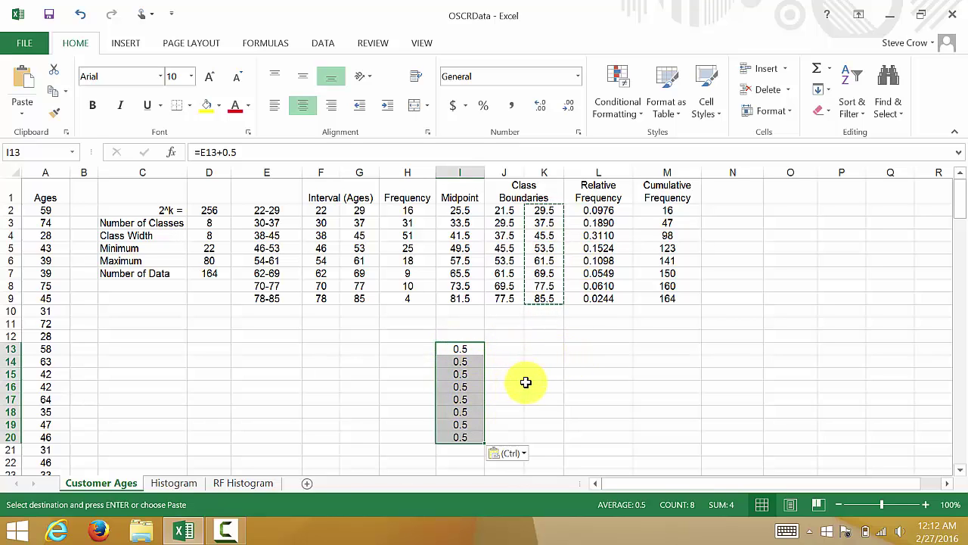
key("Delete")
- Copy the upper class boundaries in K2:K9 and paste them as values only starting at H13
left_click(545, 211)
left_click_drag(546, 210, 554, 300)
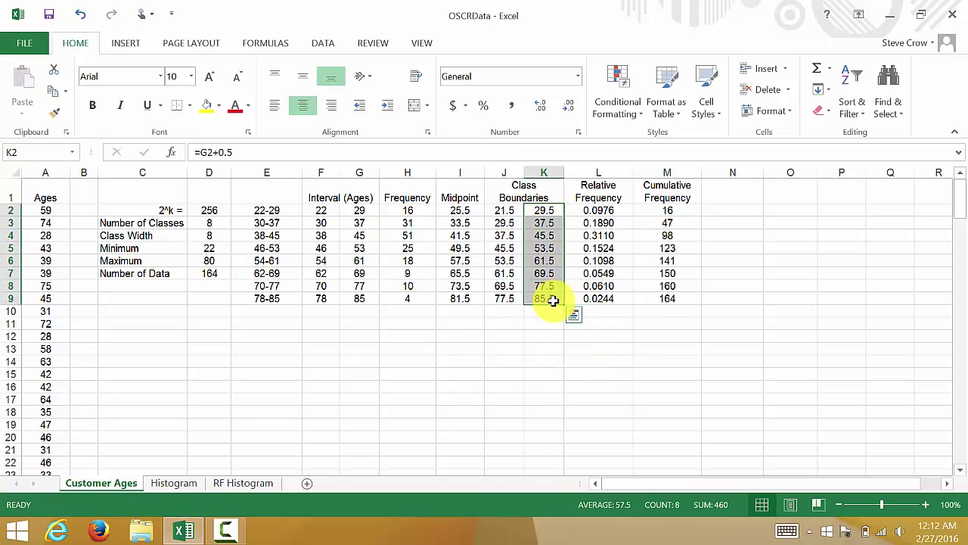
key("ctrl+c")
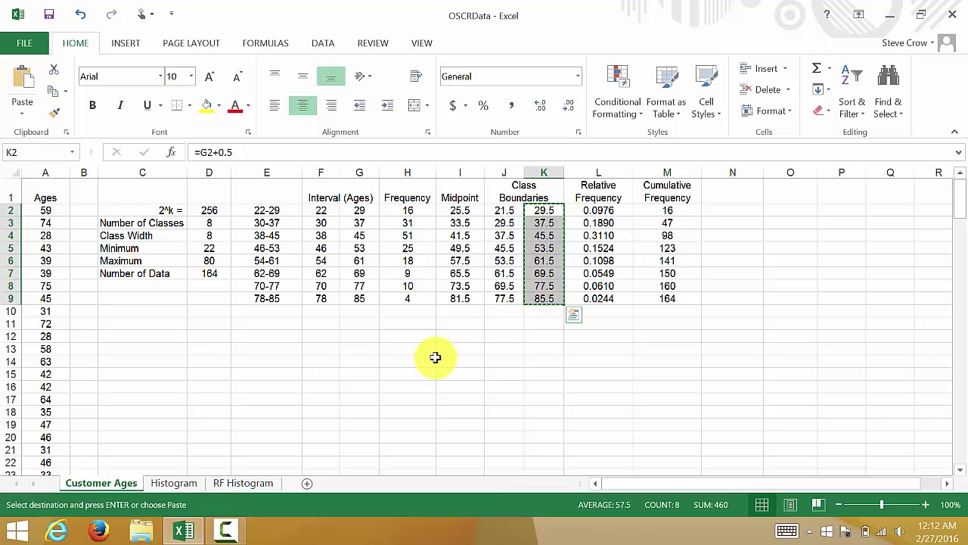
left_click(400, 352)
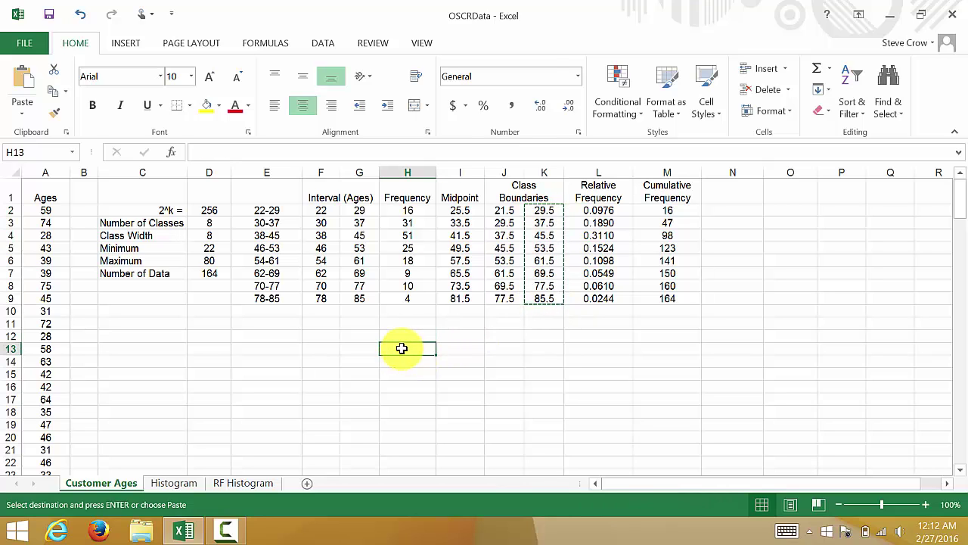
right_click(401, 348)
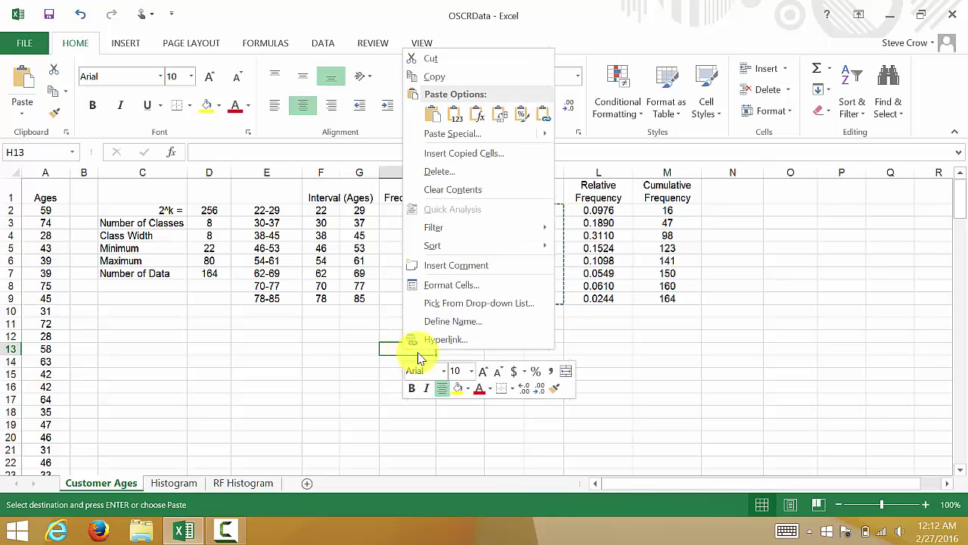
left_click(457, 136)
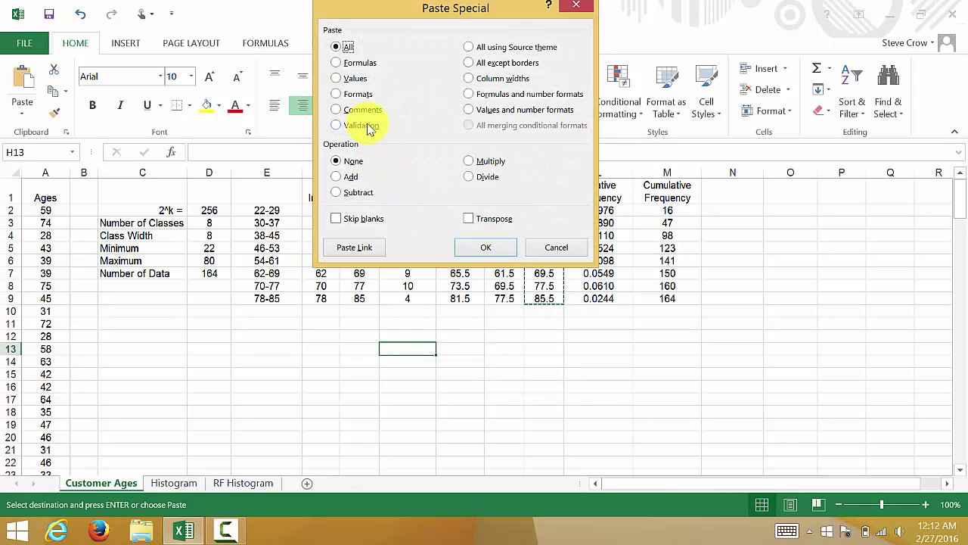
left_click(338, 94)
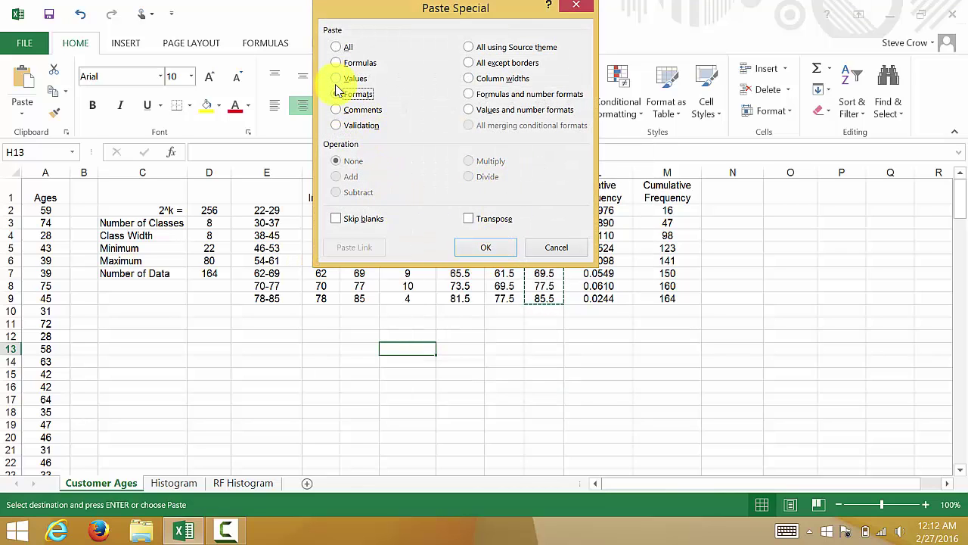
left_click(337, 79)
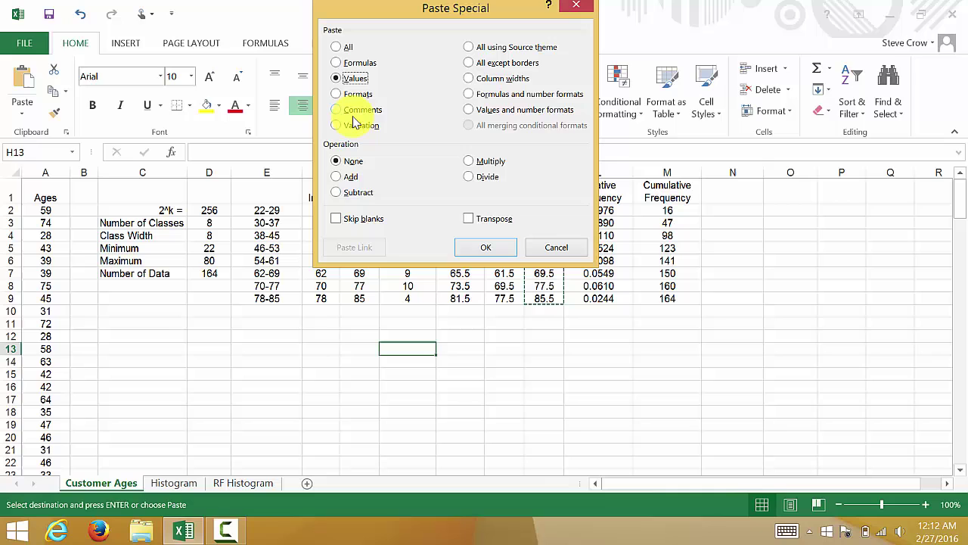
left_click(499, 252)
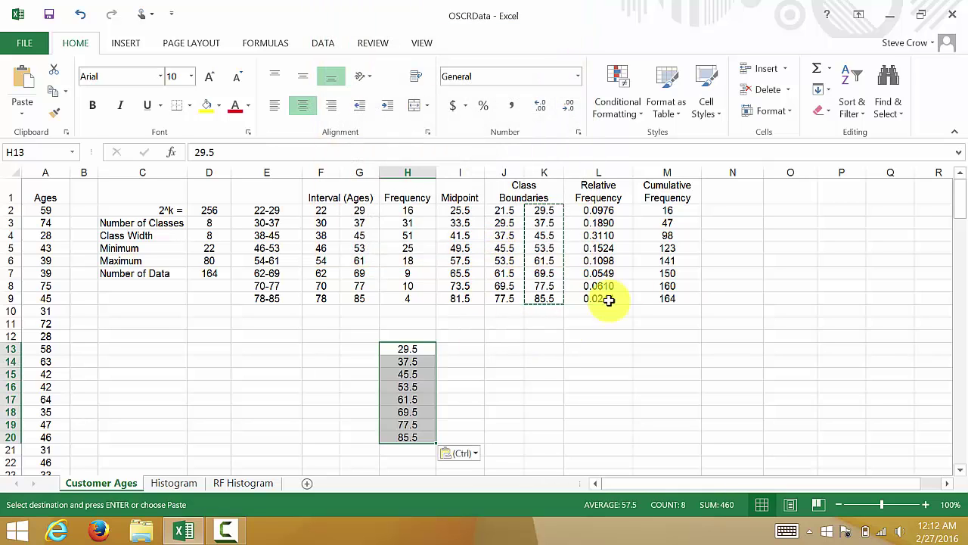
- Copy the cumulative frequencies in M2:M9 and paste them as values only starting at I13
left_click_drag(663, 210, 661, 298)
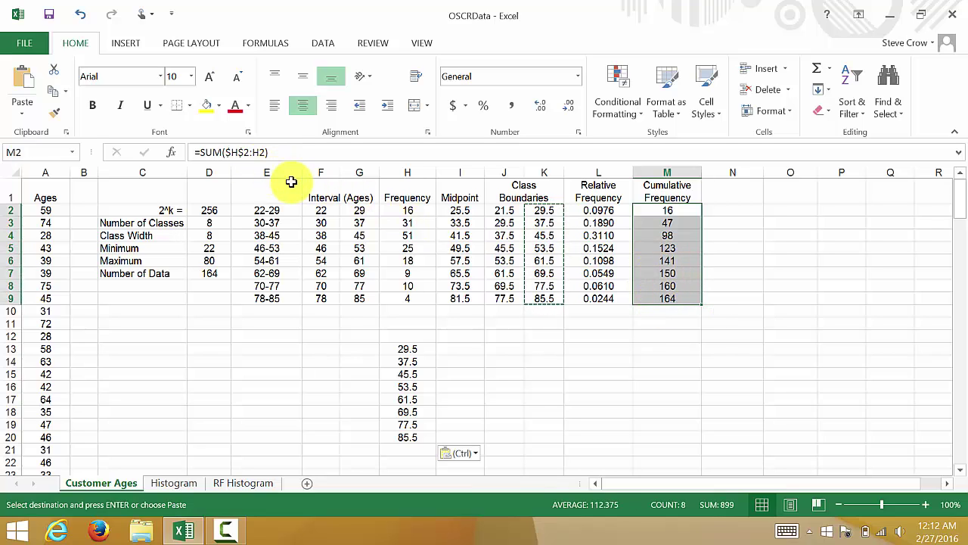
key("ctrl+c")
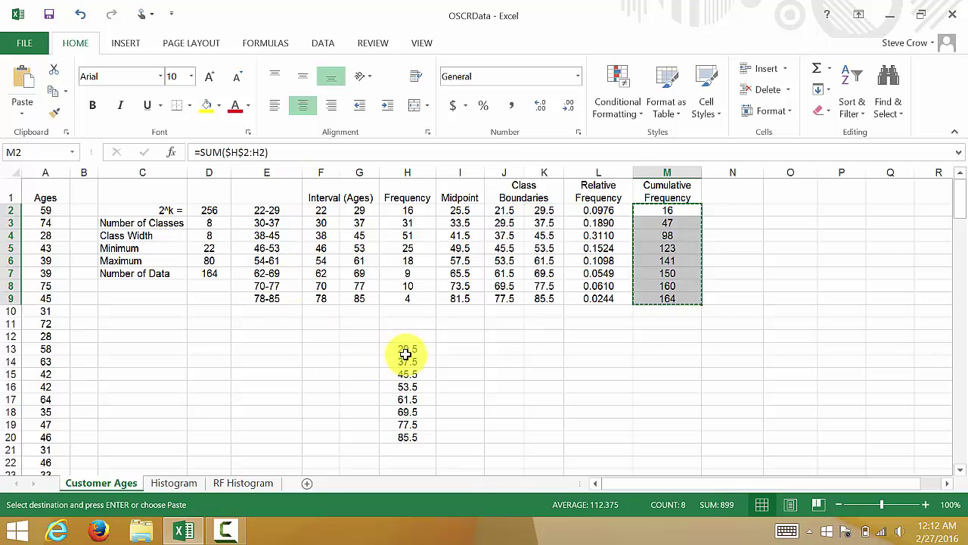
left_click(455, 347)
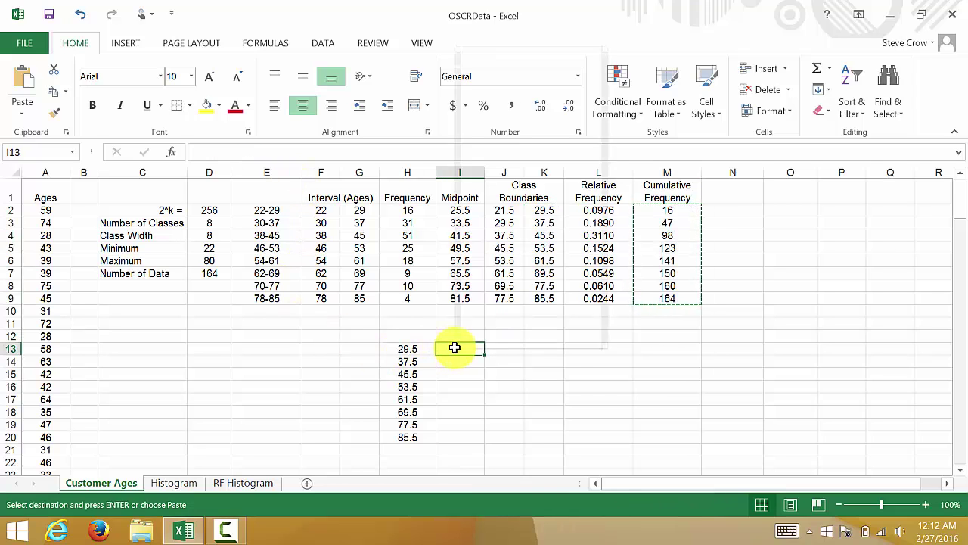
right_click(455, 347)
left_click(497, 134)
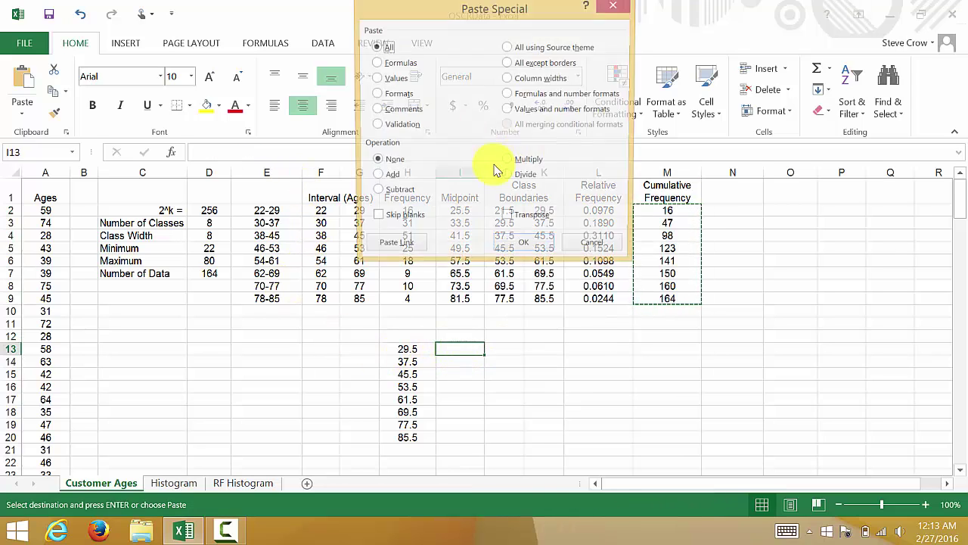
left_click(387, 78)
left_click(524, 247)
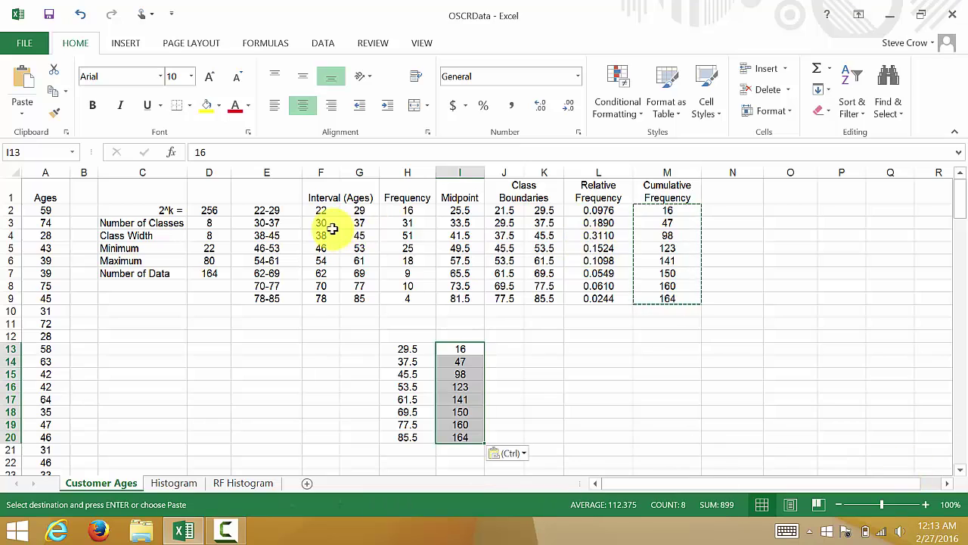
- Add a starting point above the pasted values, with 21.5 in H12 and 0 in I12
left_click(416, 337)
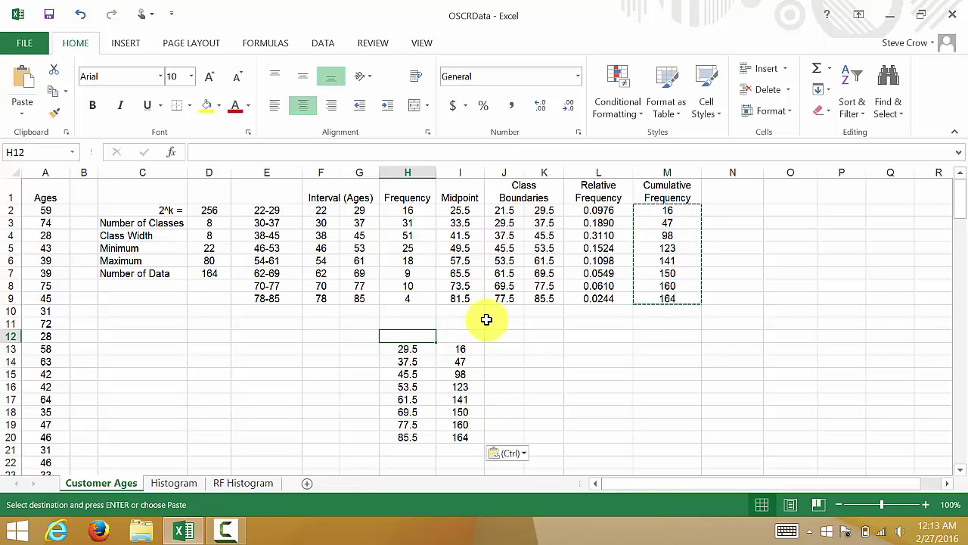
key("Escape")
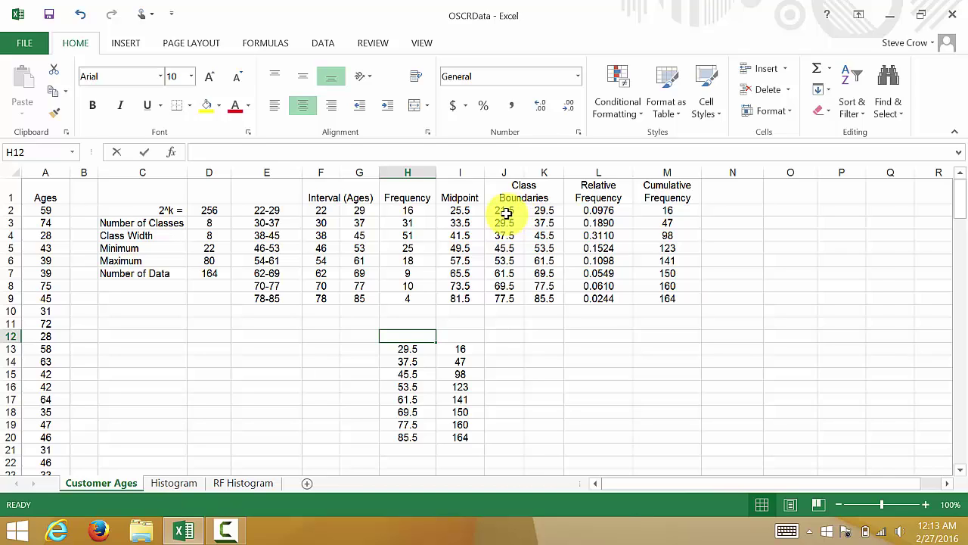
type("21.5")
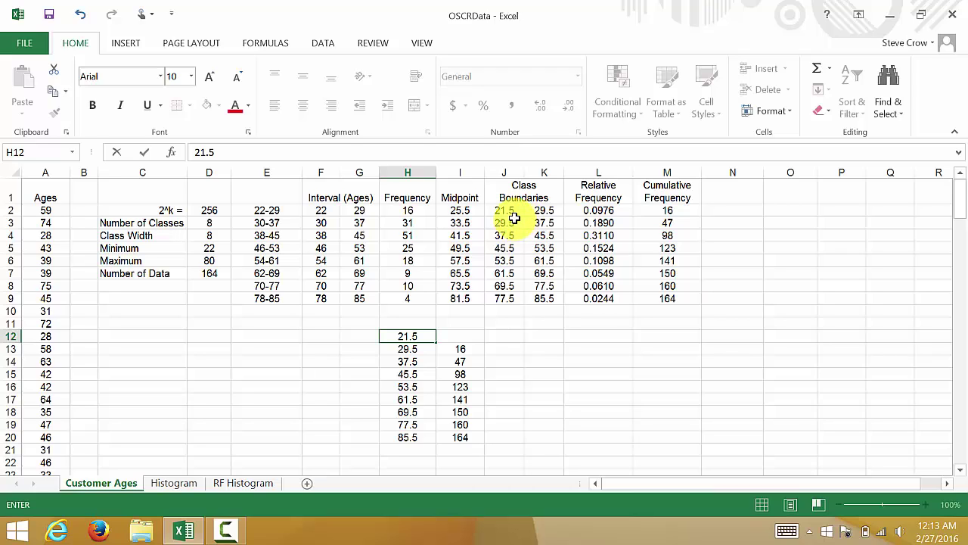
key("Tab")
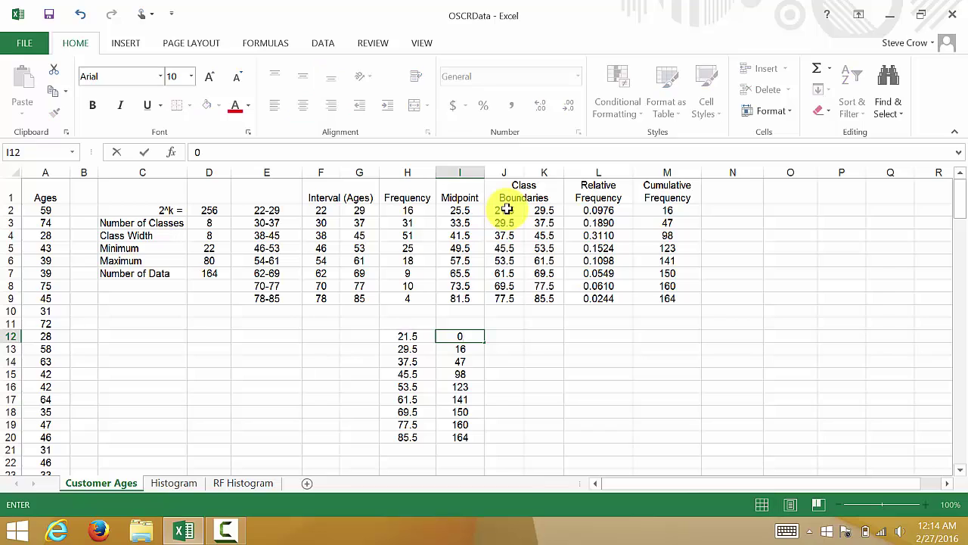
key("Return")
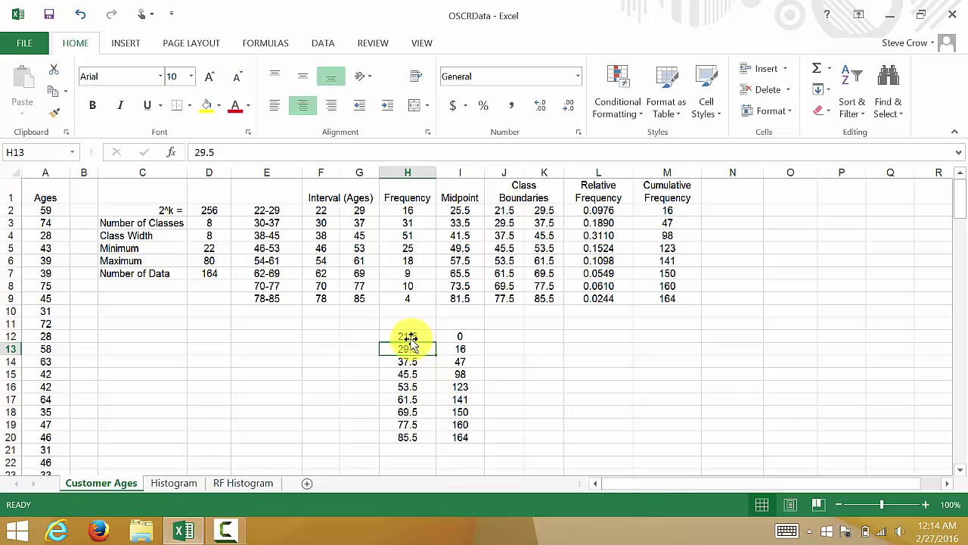
- Insert a scatter chart with straight lines and markers from H12:I20 and move it beside the pasted data so that data is uncovered
left_click_drag(405, 335, 453, 437)
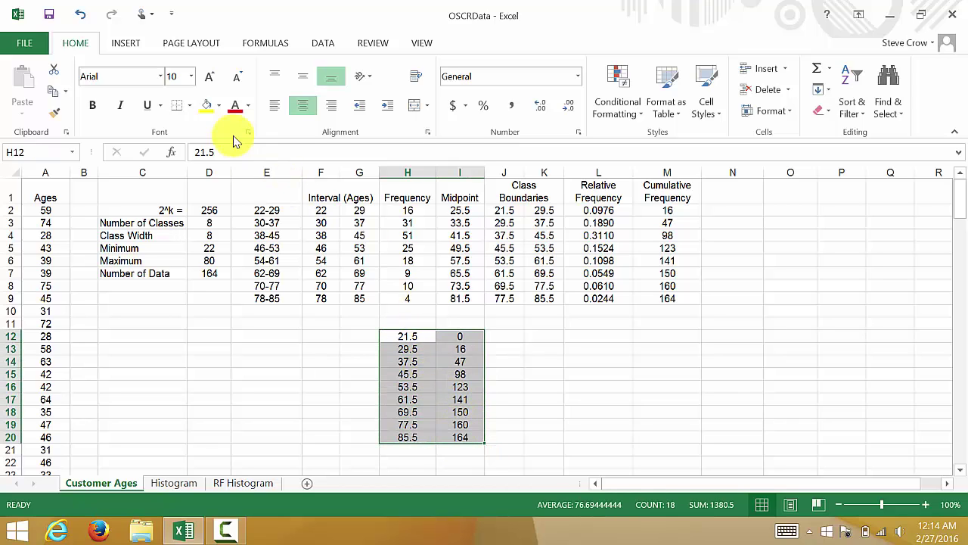
left_click(129, 44)
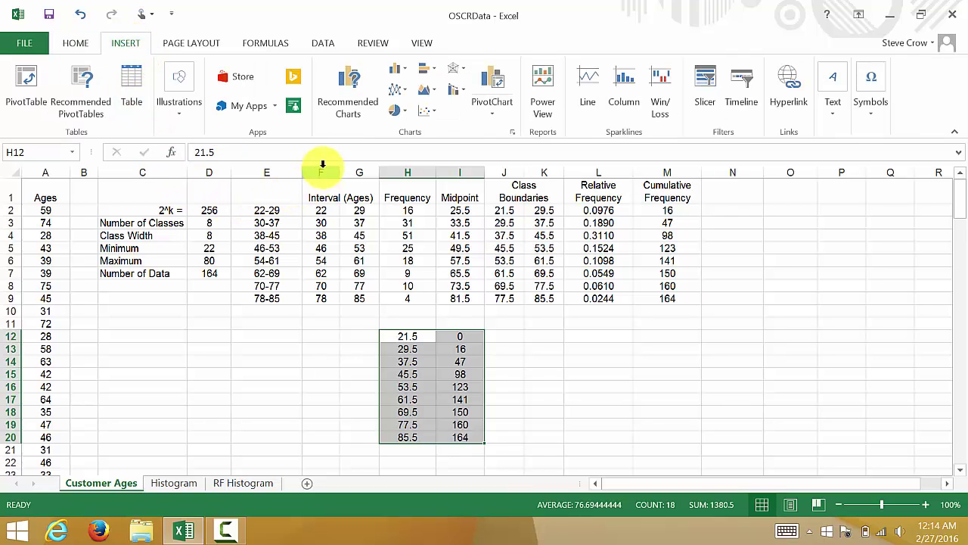
left_click(437, 117)
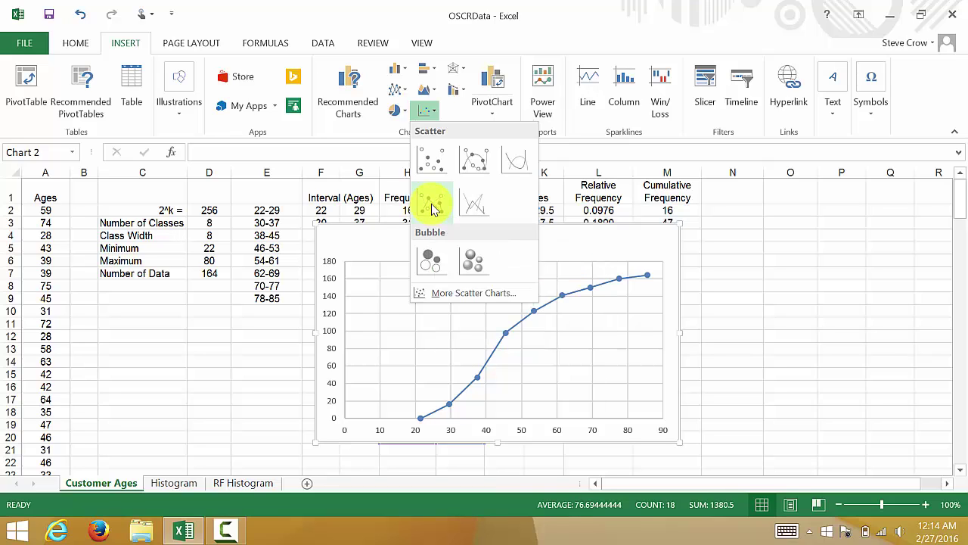
left_click(433, 205)
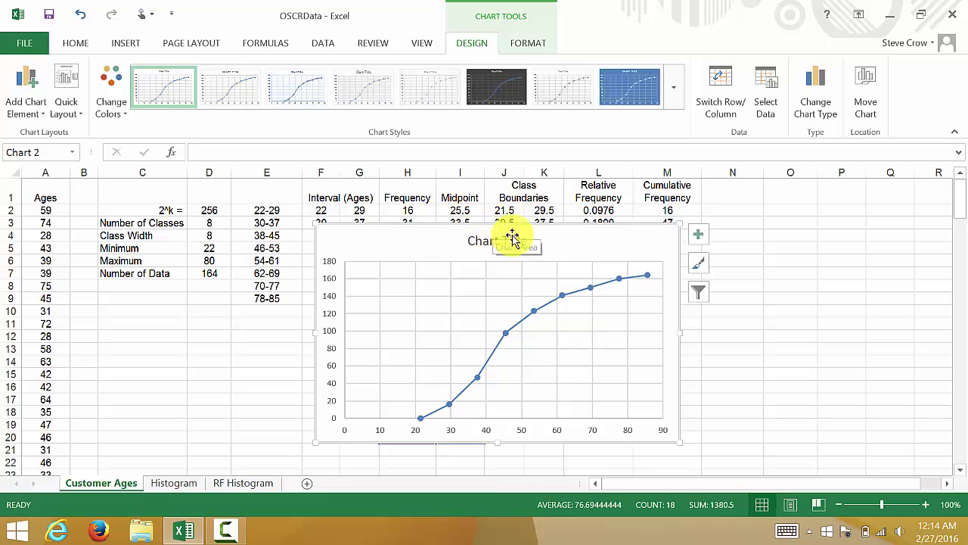
left_click_drag(562, 242, 735, 211)
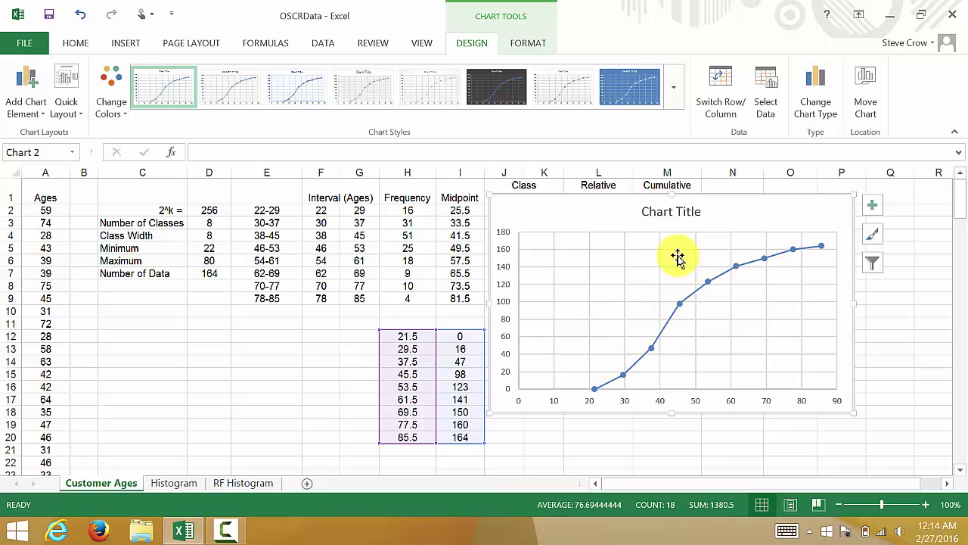
- Change the chart title to "Customer Ages"
left_click(669, 216)
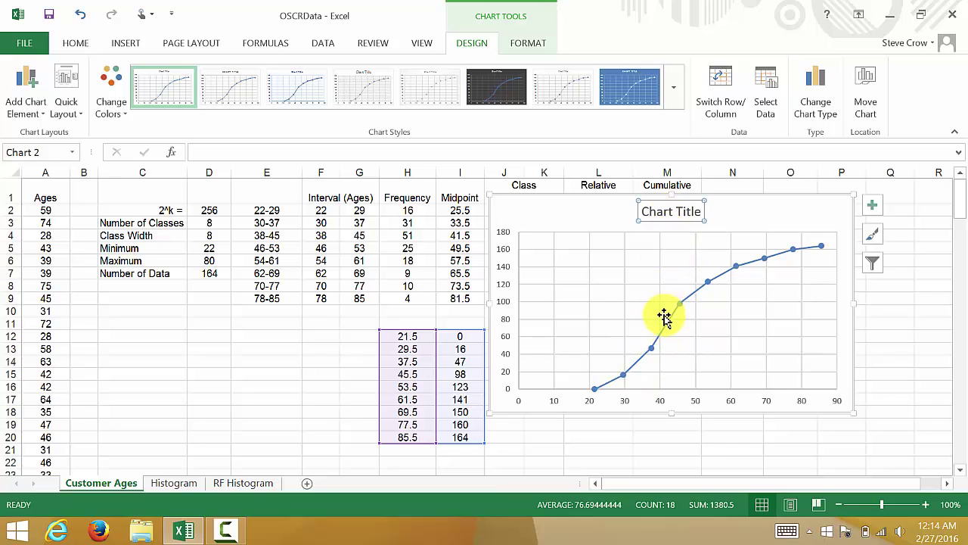
type("Customer Ages")
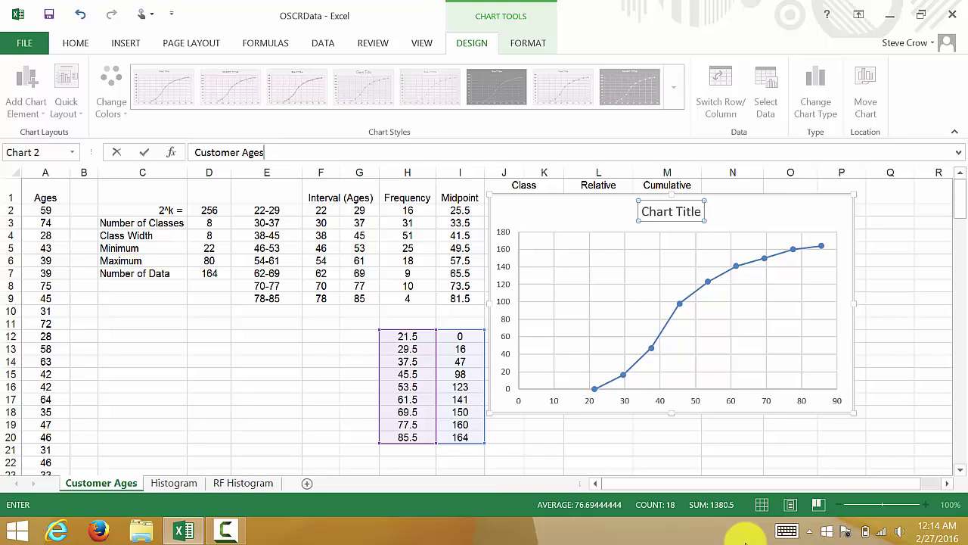
key("Return")
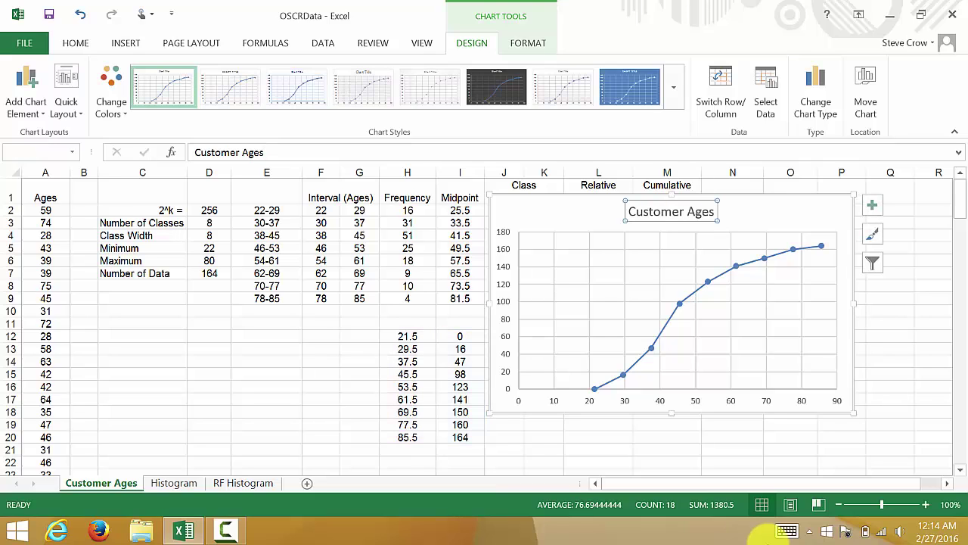
- Add axis titles to the chart and delete the vertical axis title, keeping only the horizontal one
left_click(673, 404)
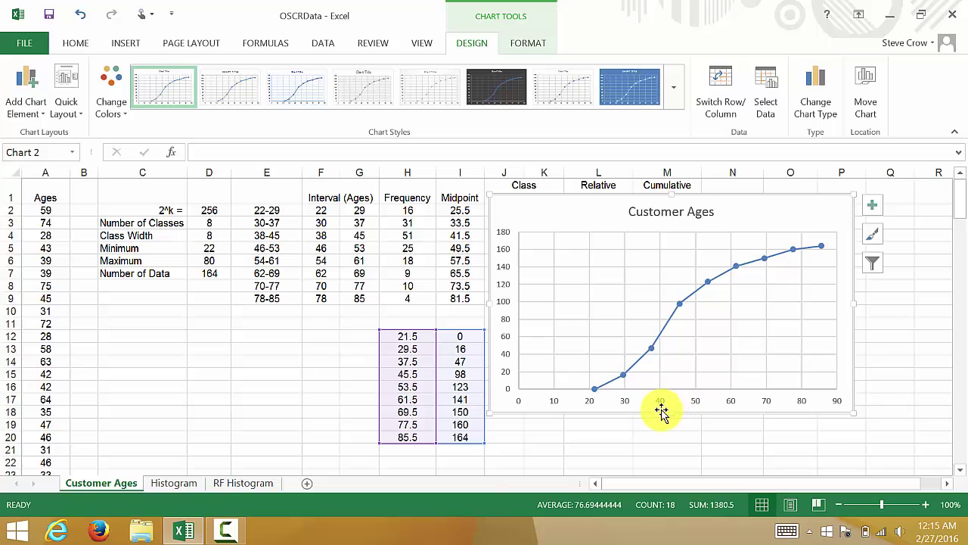
left_click(666, 404)
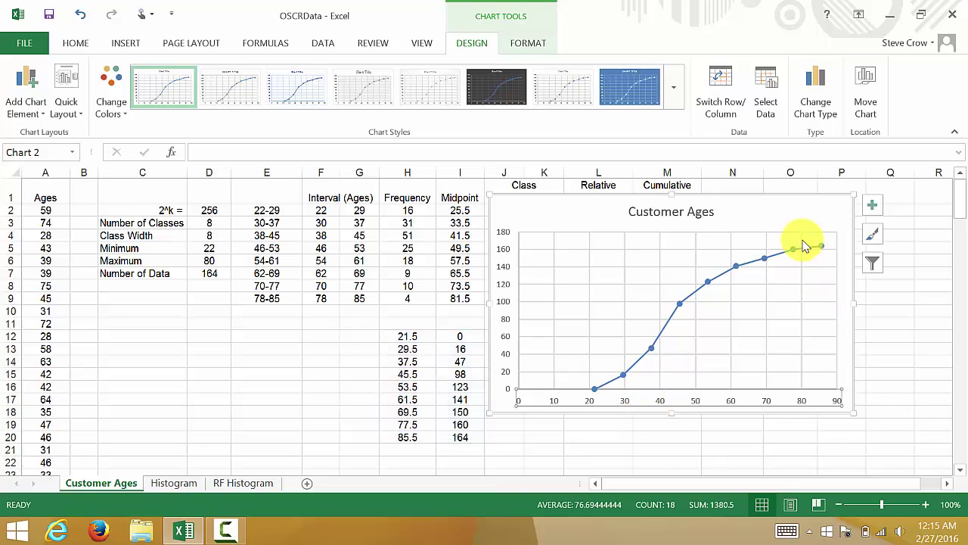
left_click(791, 214)
left_click(872, 205)
left_click(420, 246)
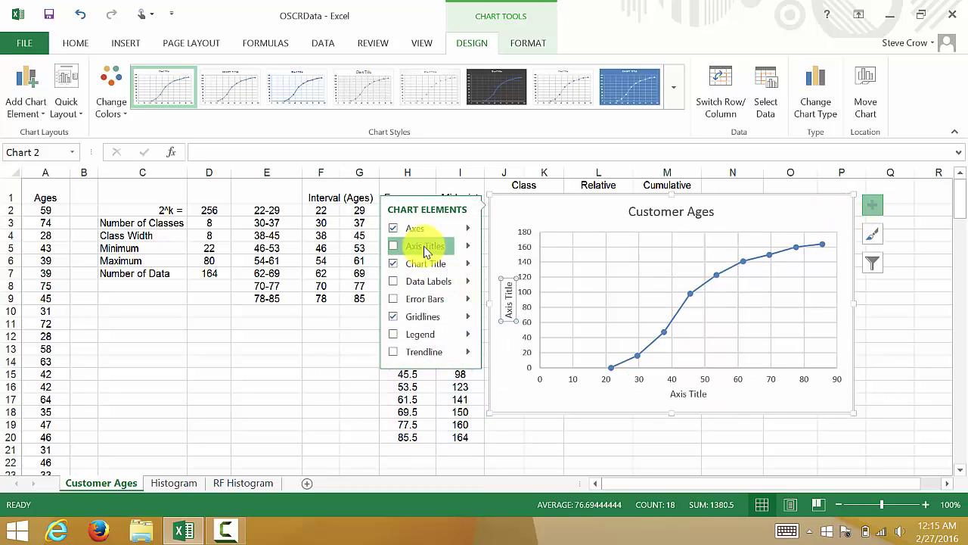
left_click(505, 304)
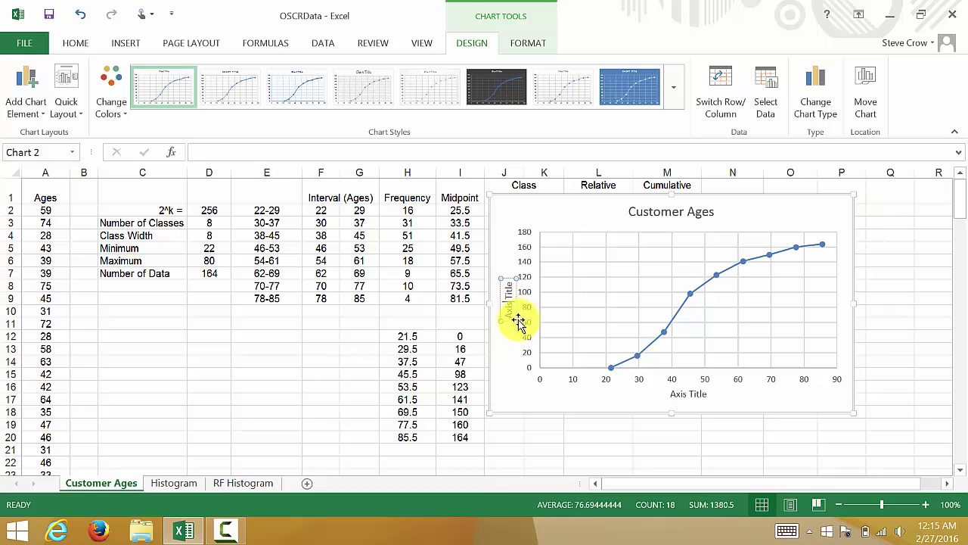
left_click(498, 344)
left_click(507, 313)
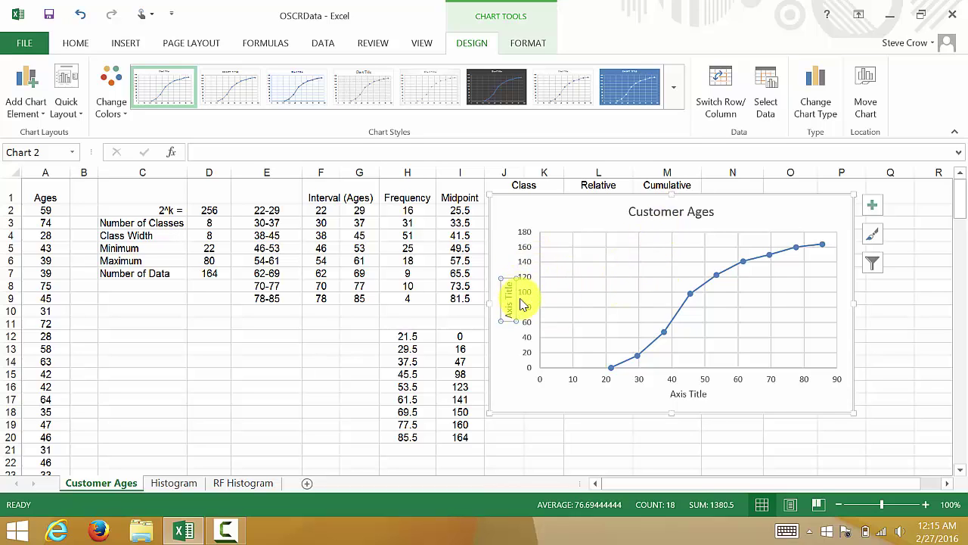
key("Delete")
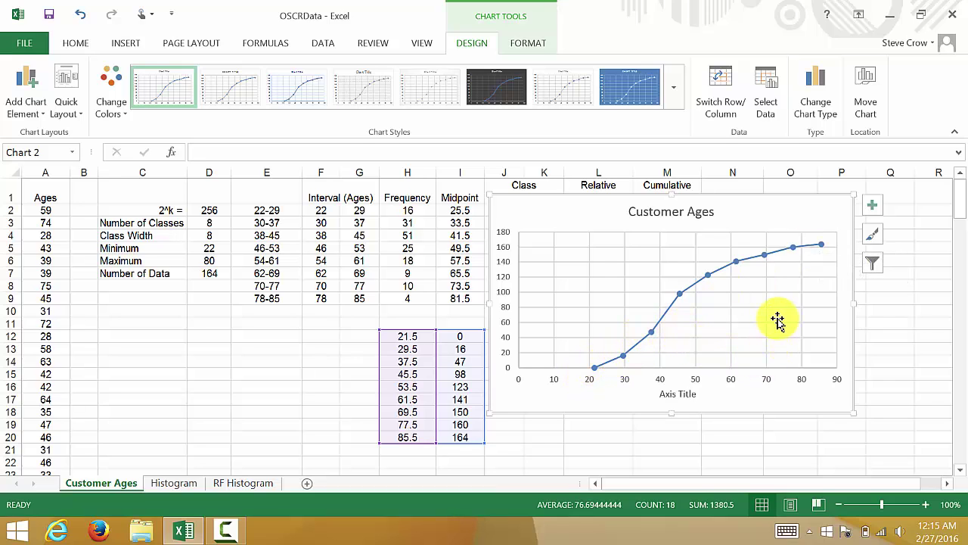
- Set the horizontal axis title to "Ages"
left_click(677, 394)
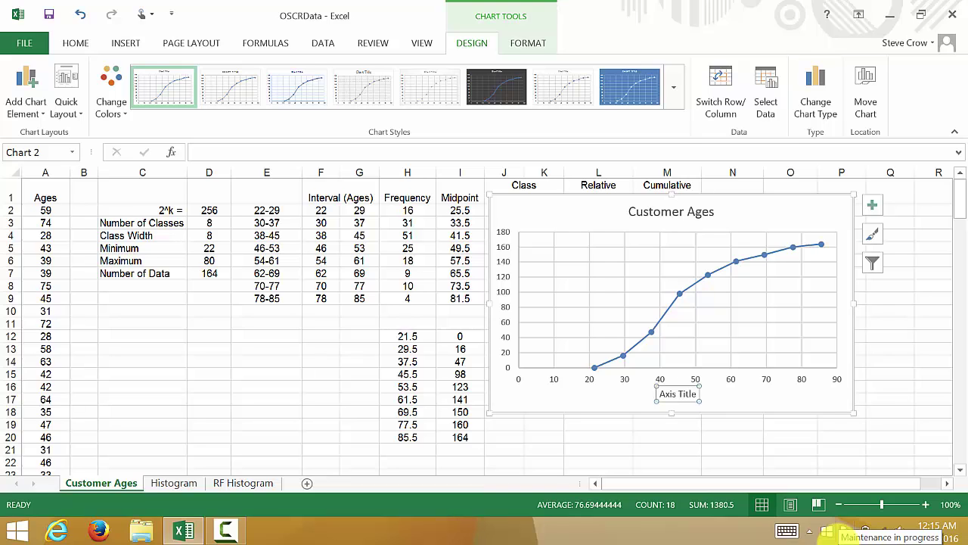
type("A")
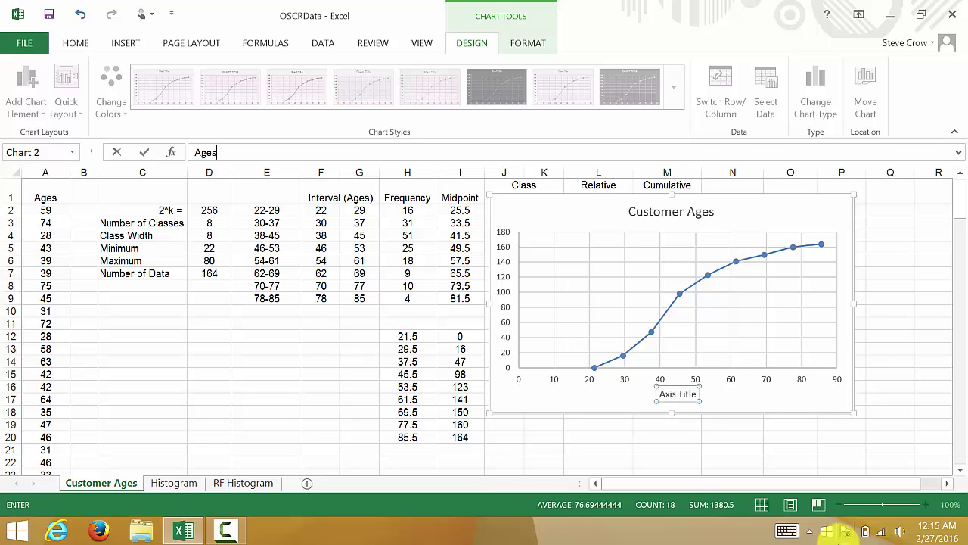
type("ges")
key("Return")
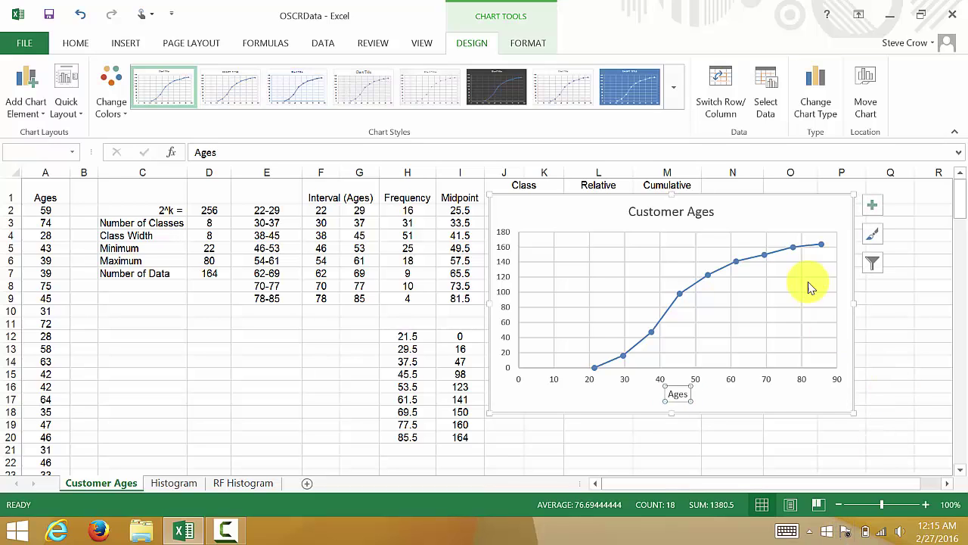
left_click(788, 217)
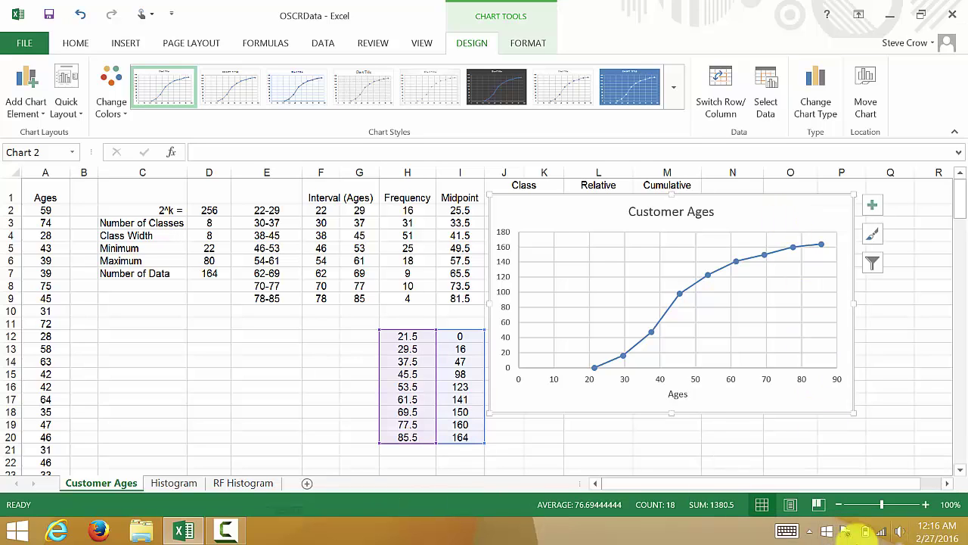
- Move the chart over columns D to K and apply the dark grey gradient style from the second row of chart styles
left_click_drag(772, 217, 468, 182)
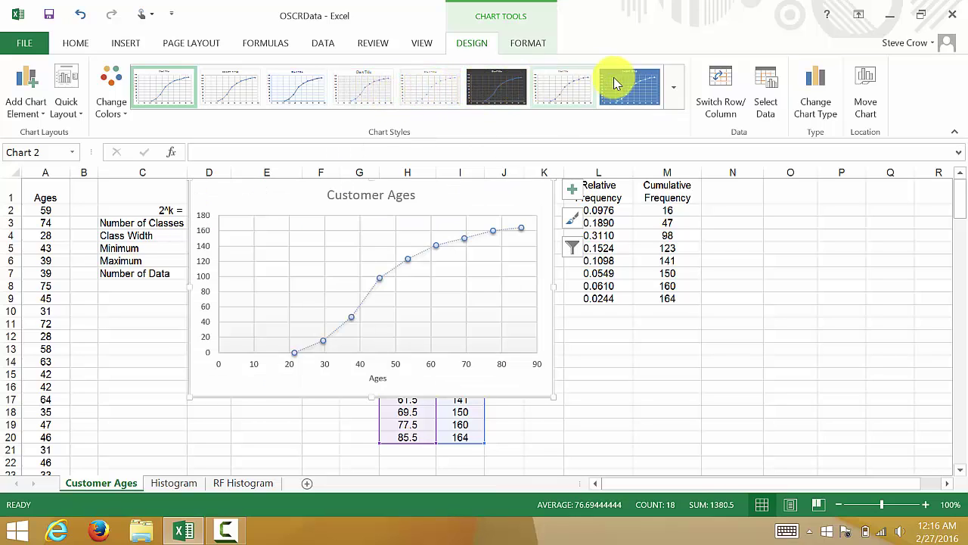
left_click(674, 98)
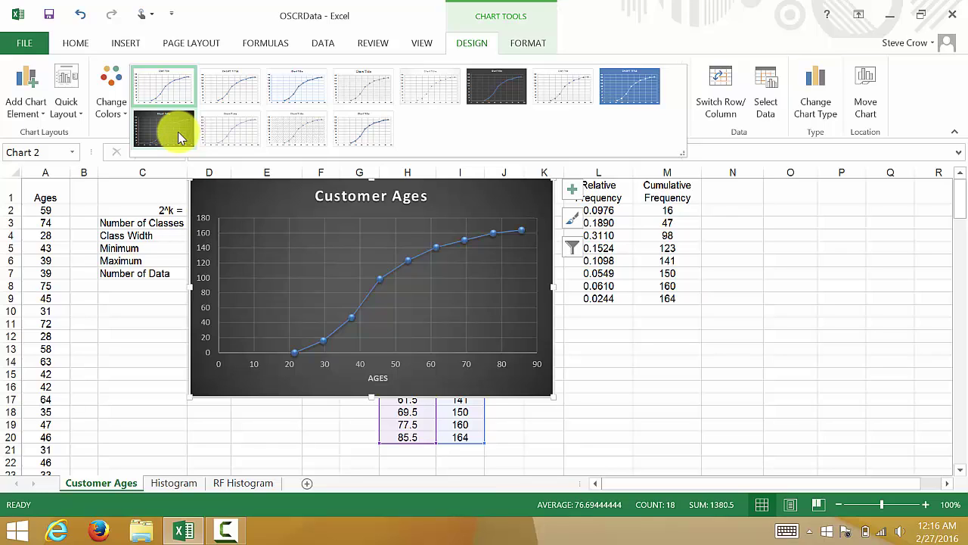
left_click(178, 132)
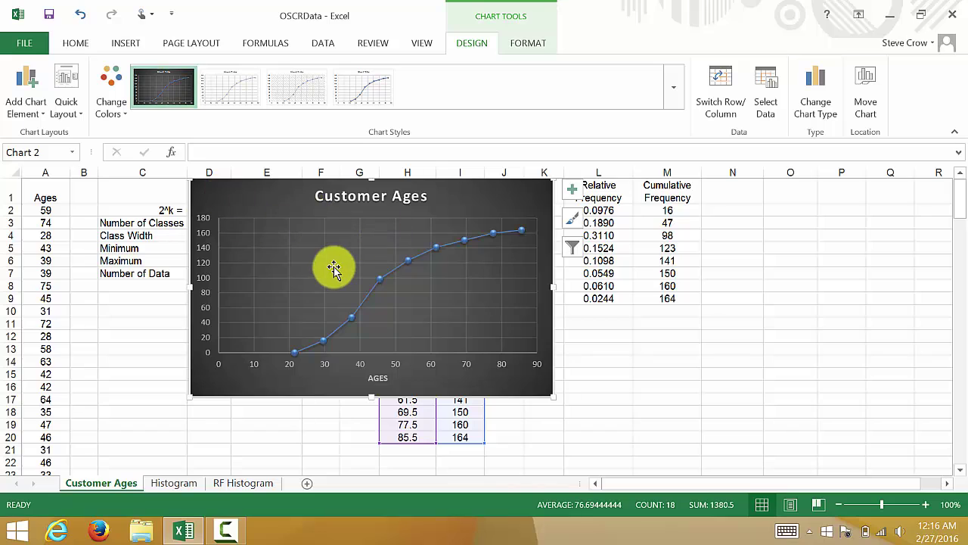
- Move the chart to its own new sheet named "Ogive"
right_click(281, 198)
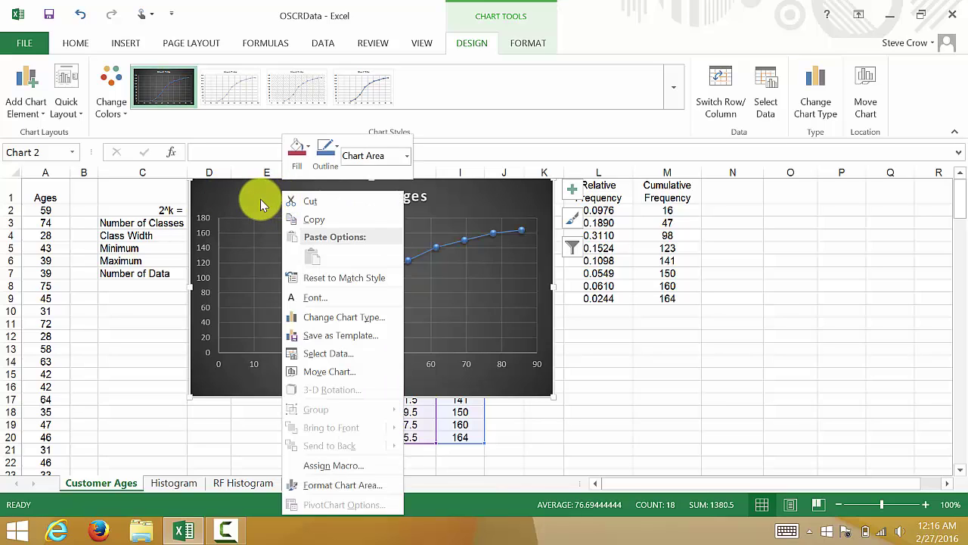
left_click(259, 199)
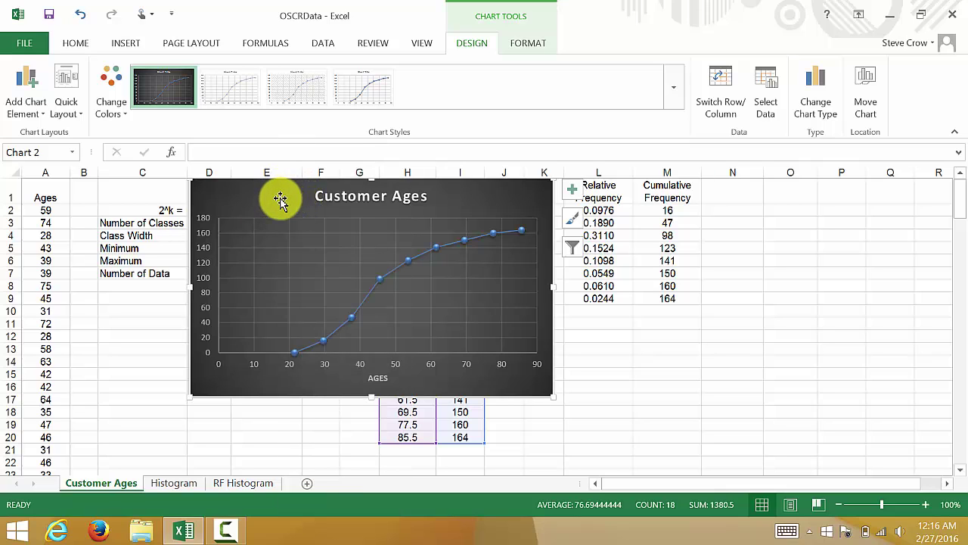
right_click(281, 198)
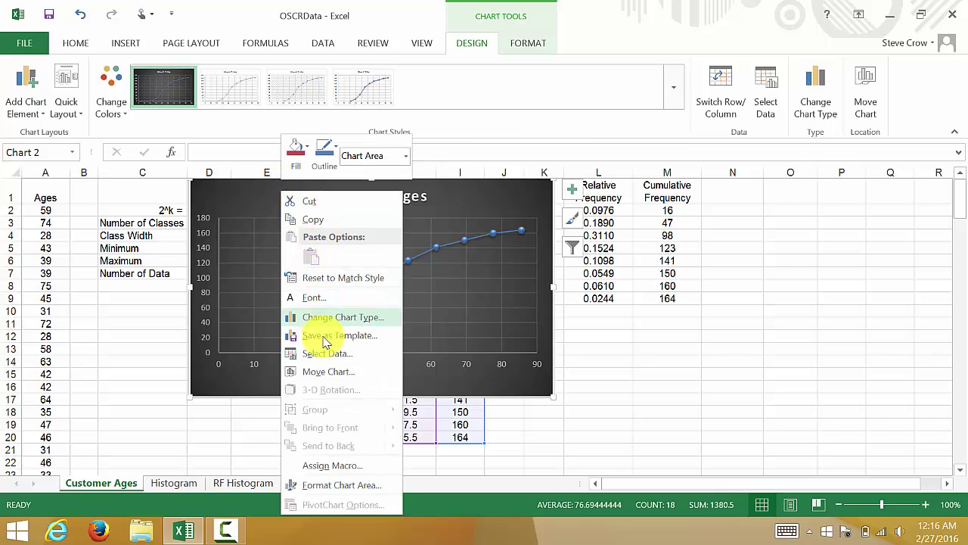
left_click(327, 373)
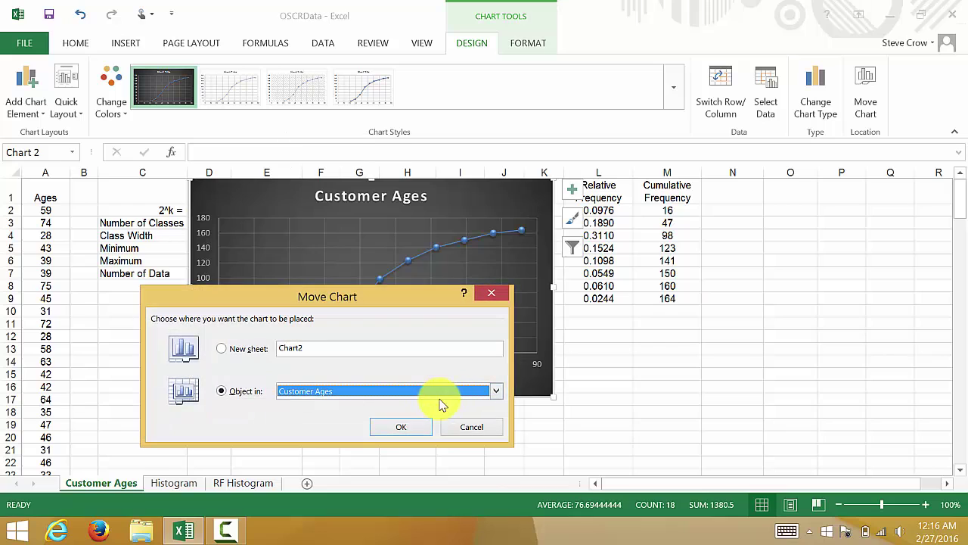
left_click(242, 352)
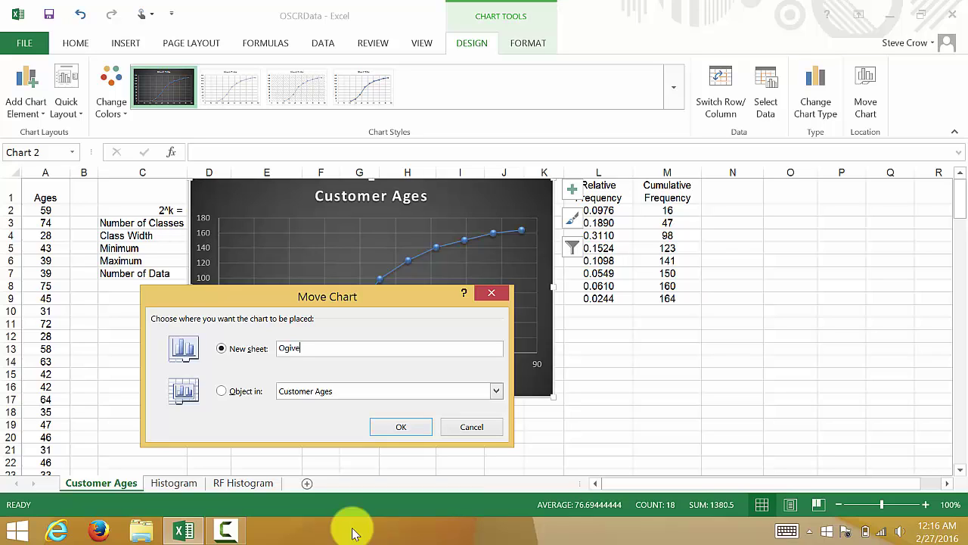
left_click(409, 432)
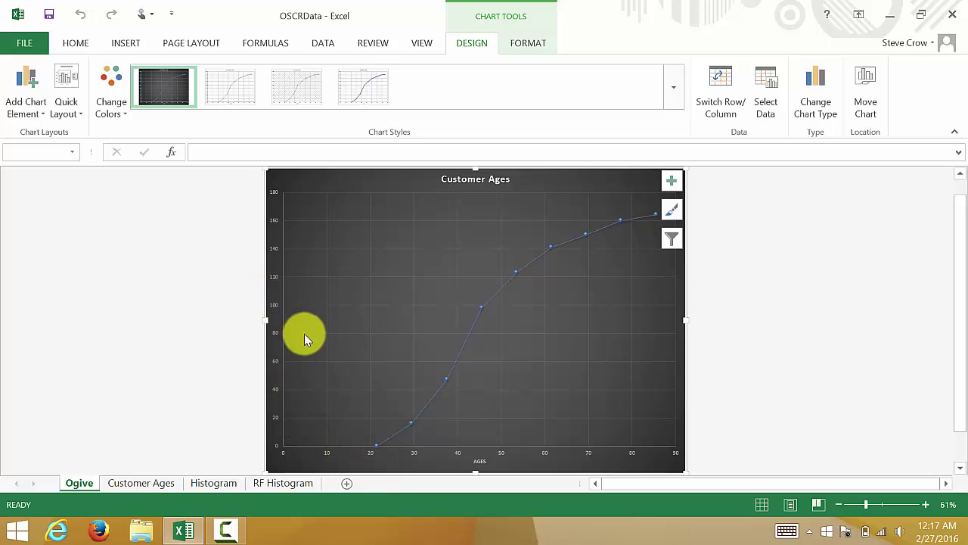
- Set the font size of the number labels on both the vertical and horizontal axes to 14
left_click(277, 275)
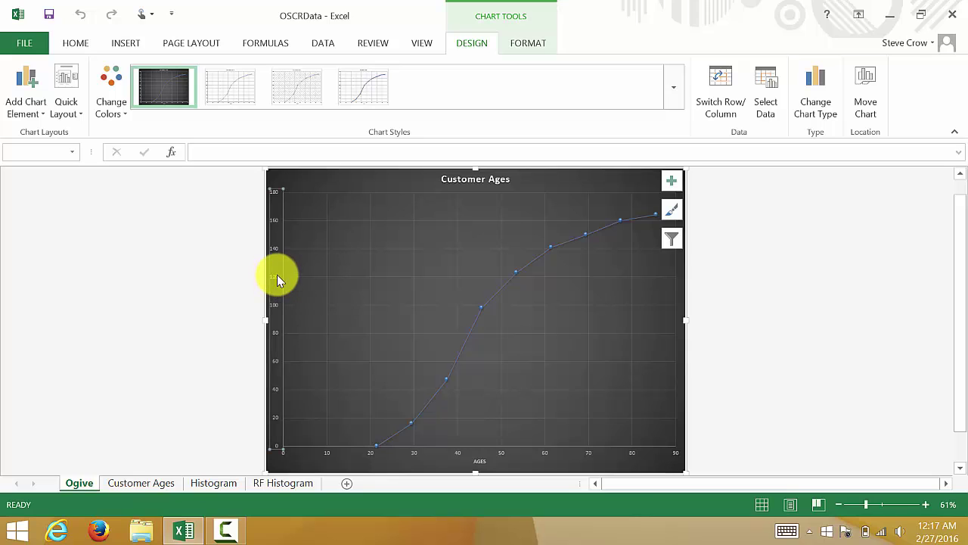
left_click(79, 44)
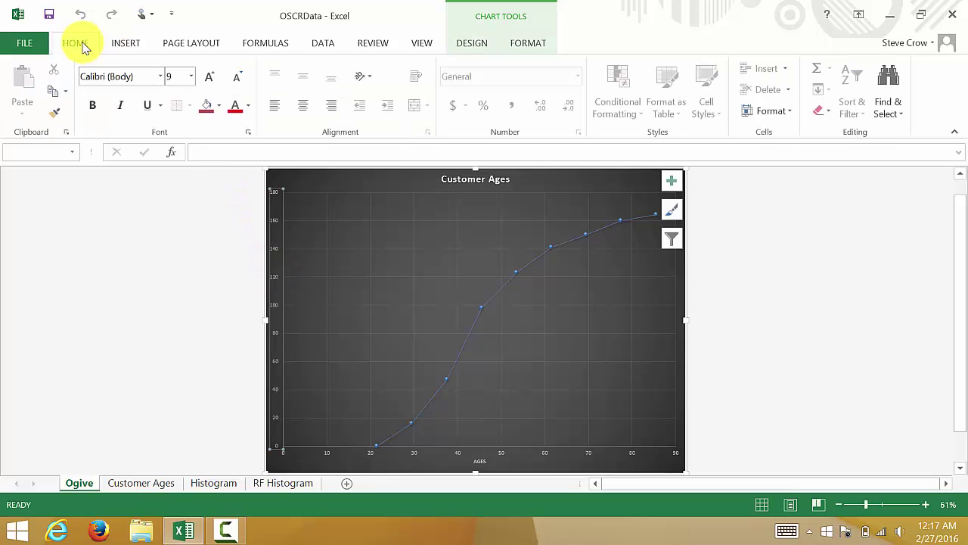
left_click(192, 76)
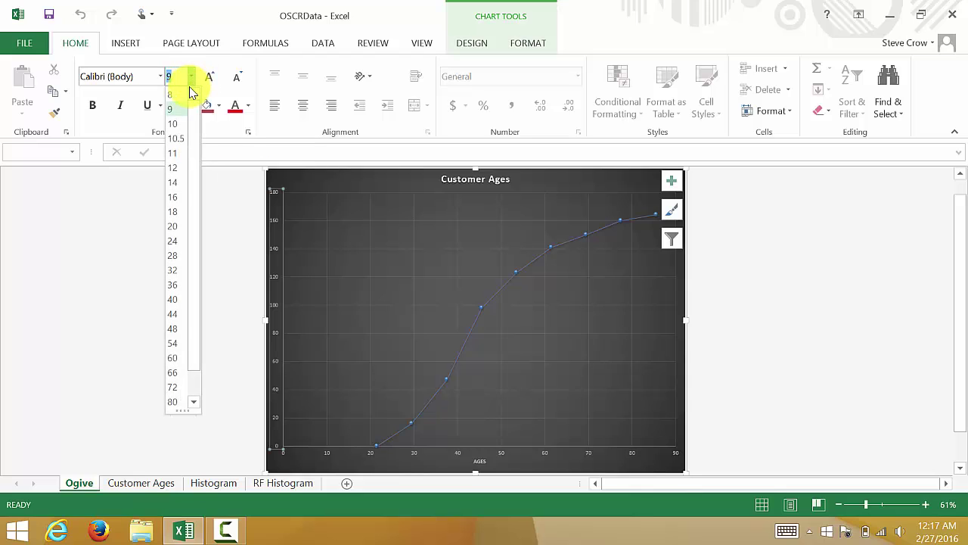
left_click(173, 185)
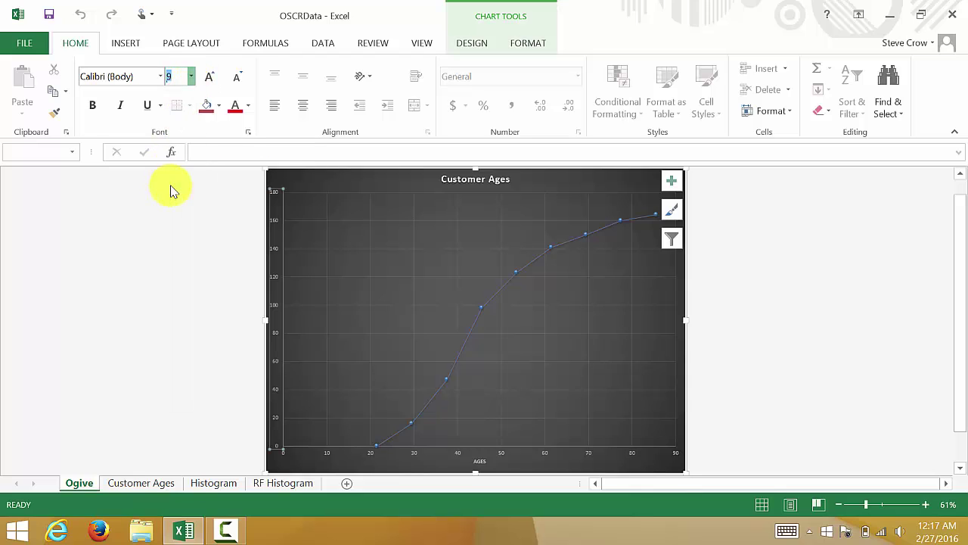
left_click(377, 453)
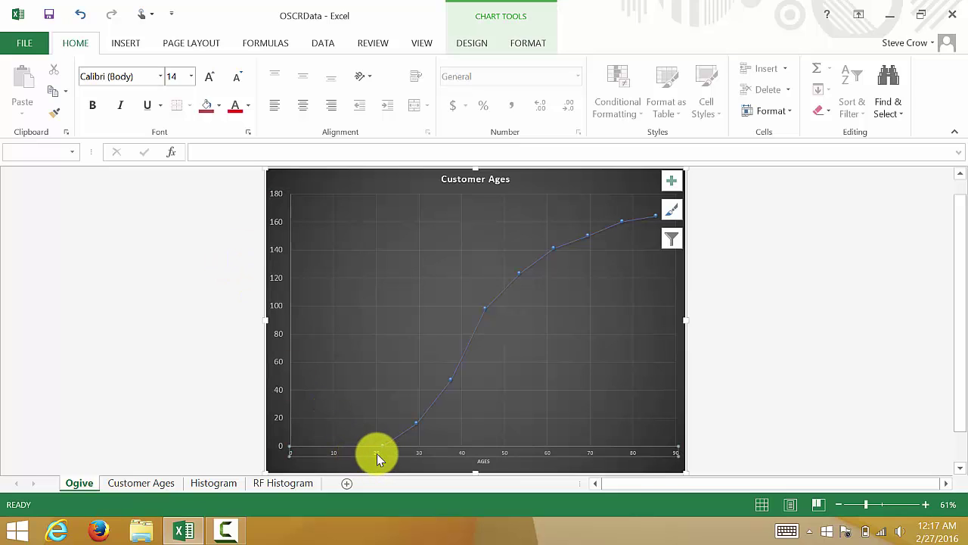
left_click(191, 77)
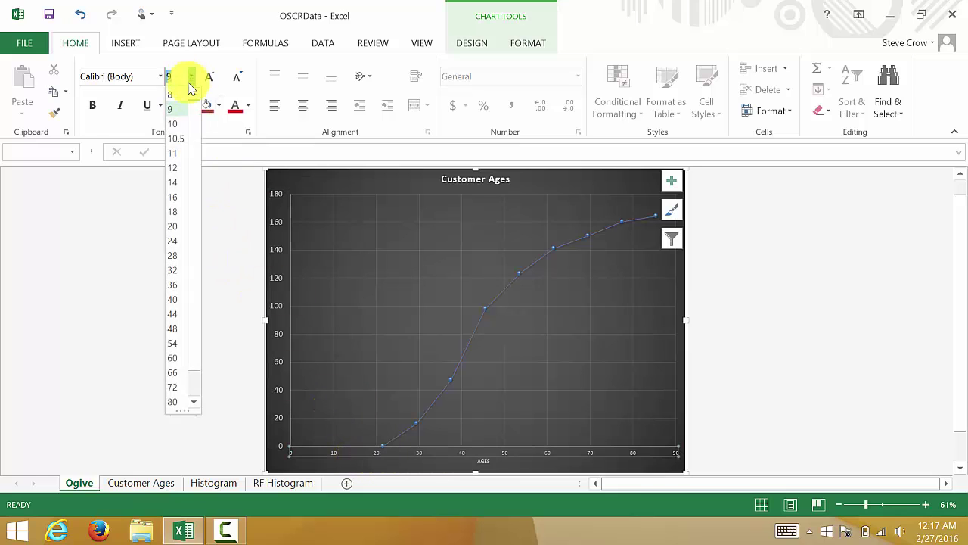
left_click(172, 184)
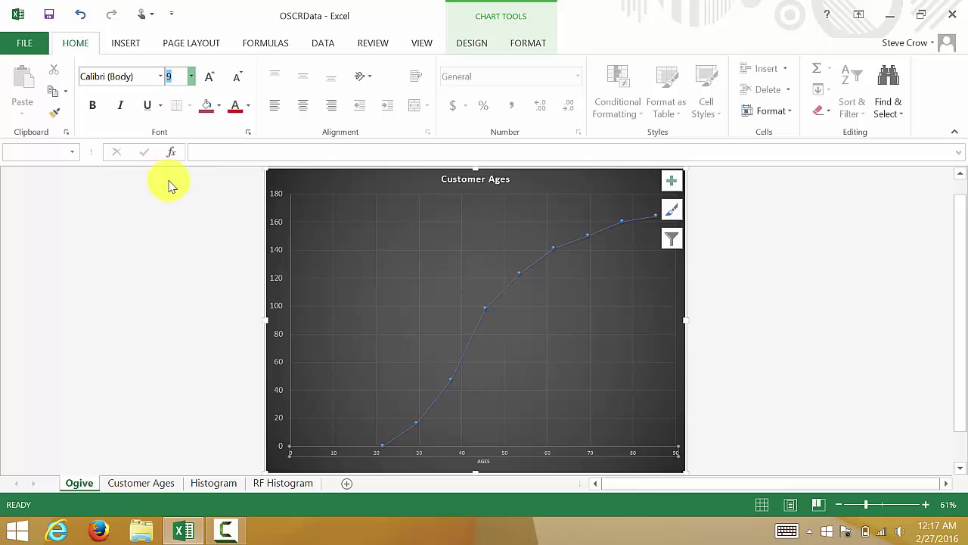
- Enlarge the font of the Ages axis title and set the Customer Ages chart title to size 20
left_click(481, 460)
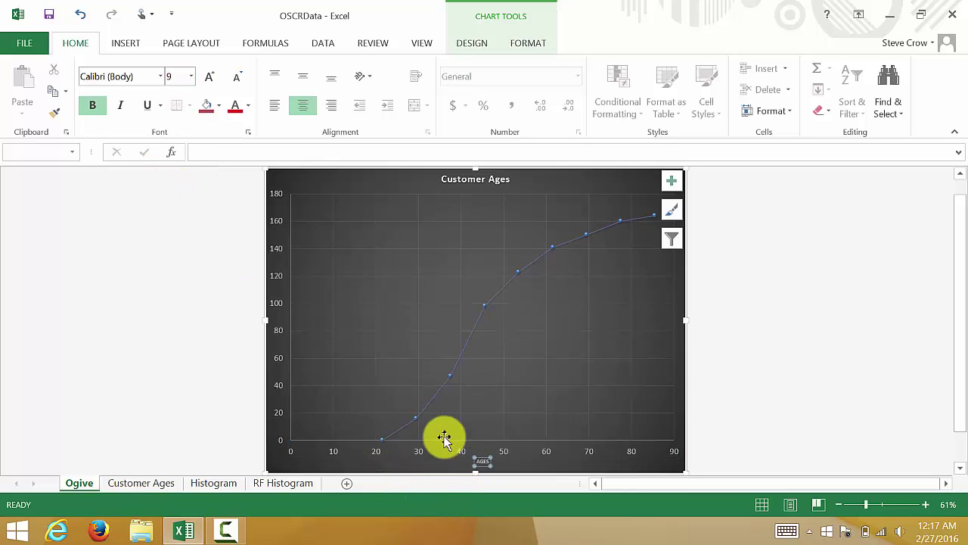
left_click(192, 77)
left_click(177, 189)
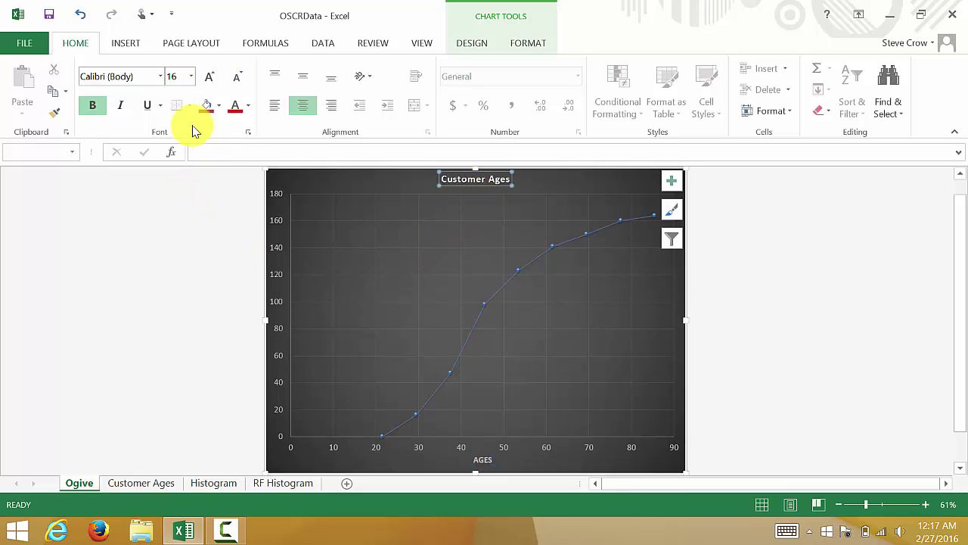
left_click(192, 76)
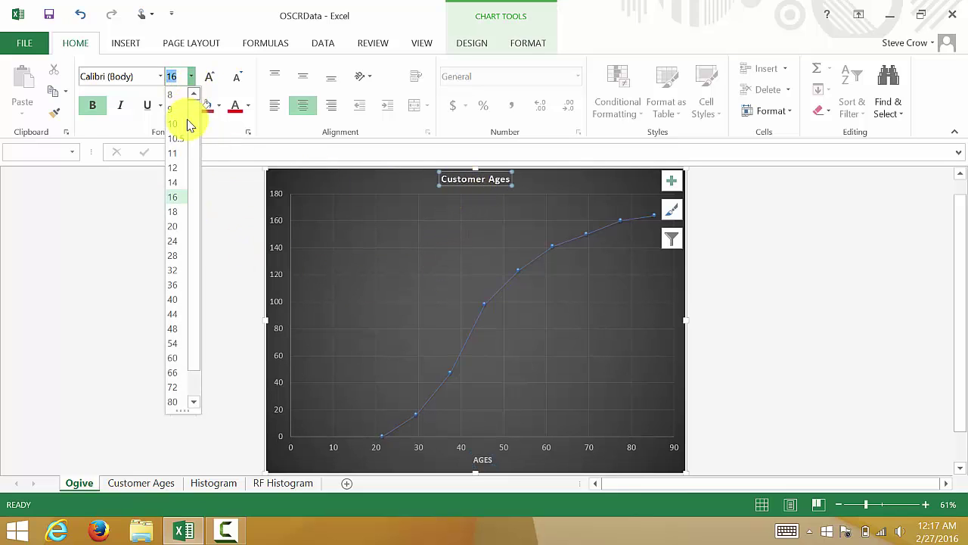
left_click(175, 227)
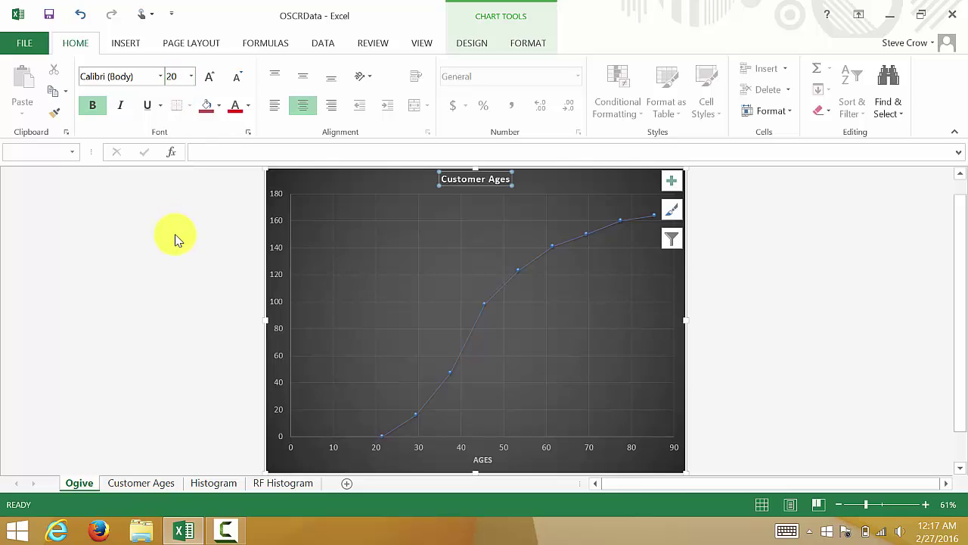
left_click(333, 188)
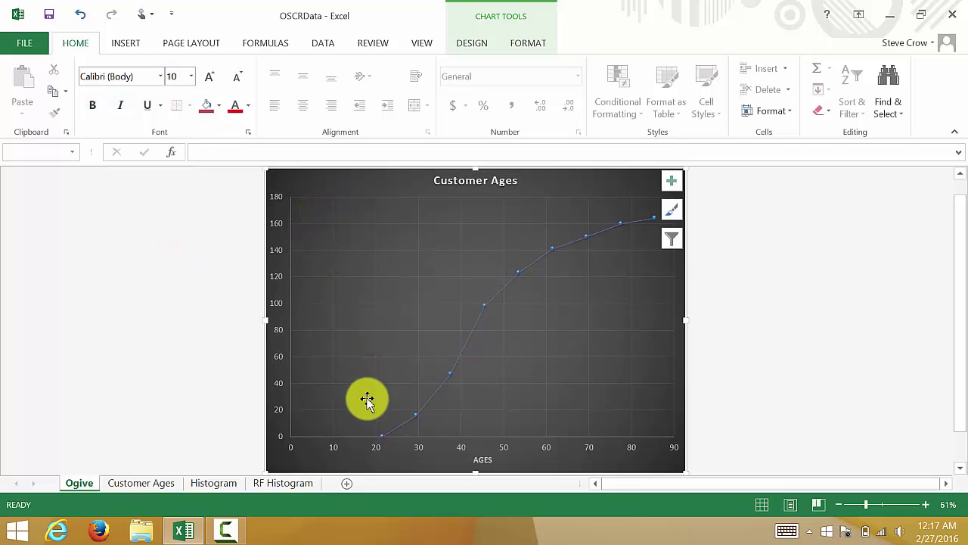
- Open the format settings of the ogive's data series and examine its series options and 3-D format settings
left_click(405, 424)
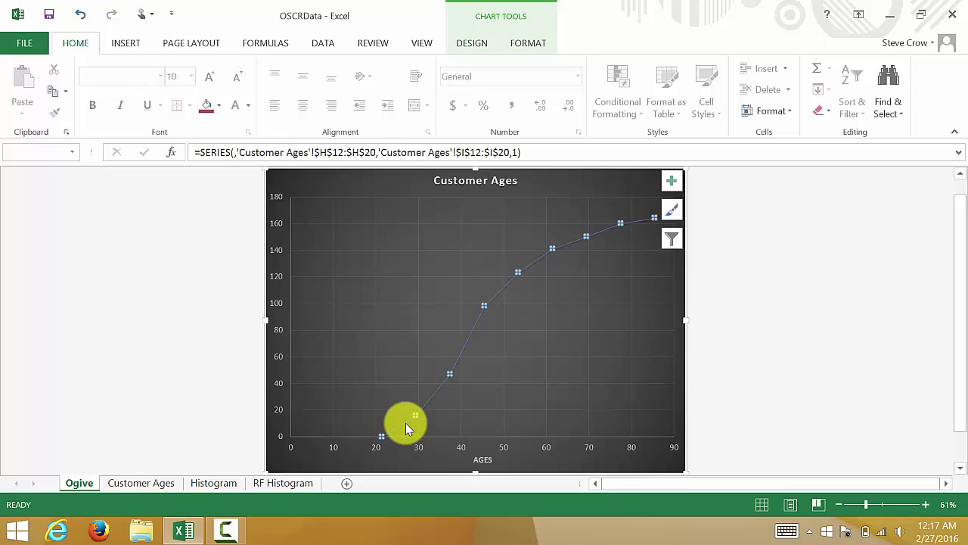
left_click(672, 181)
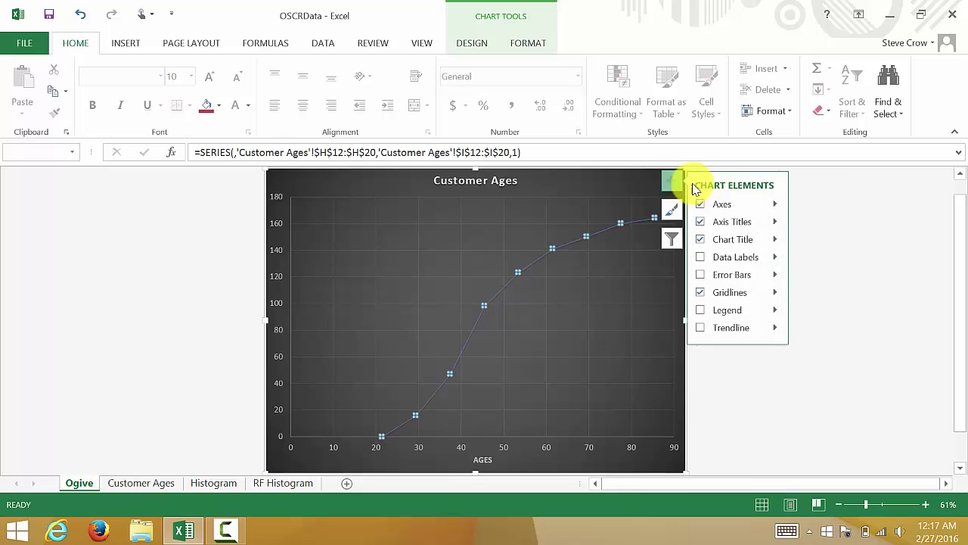
left_click(673, 182)
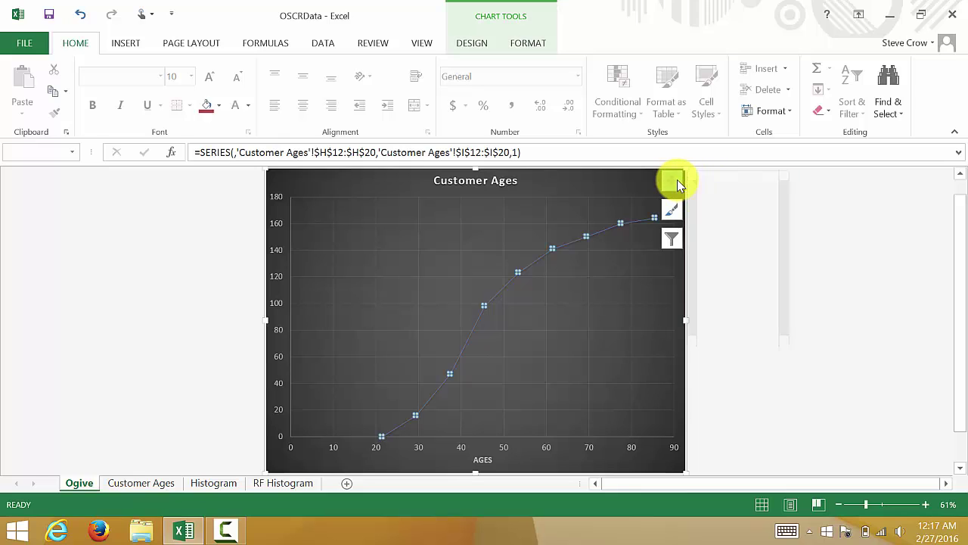
right_click(573, 245)
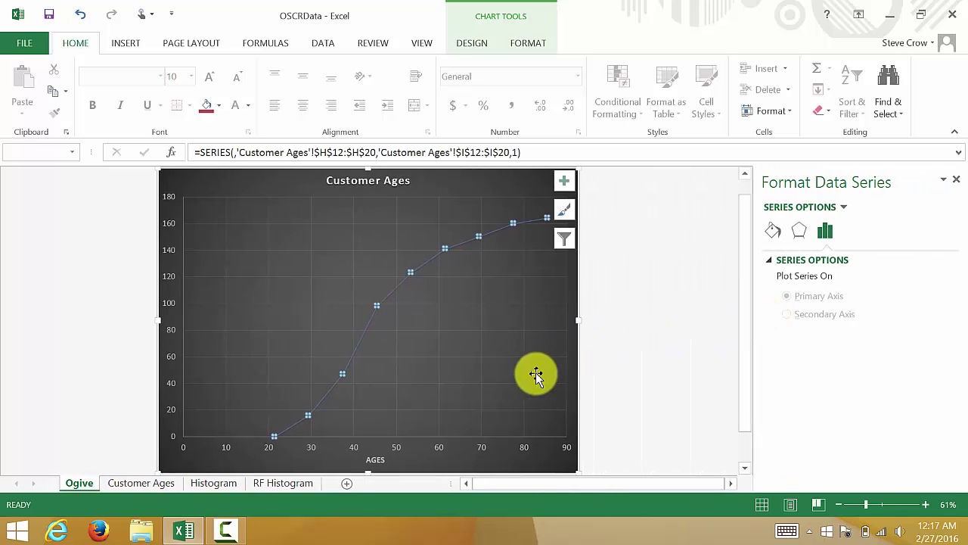
left_click(471, 387)
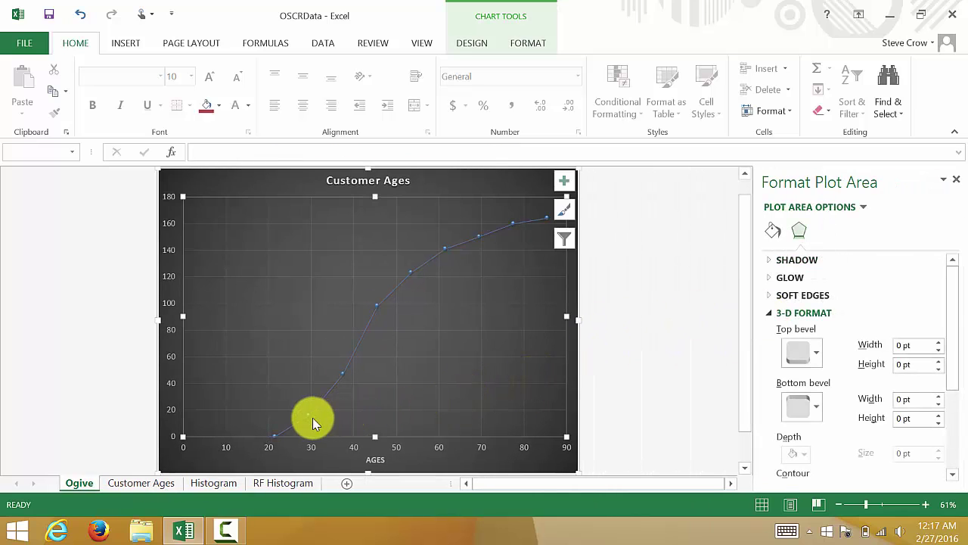
left_click(325, 397)
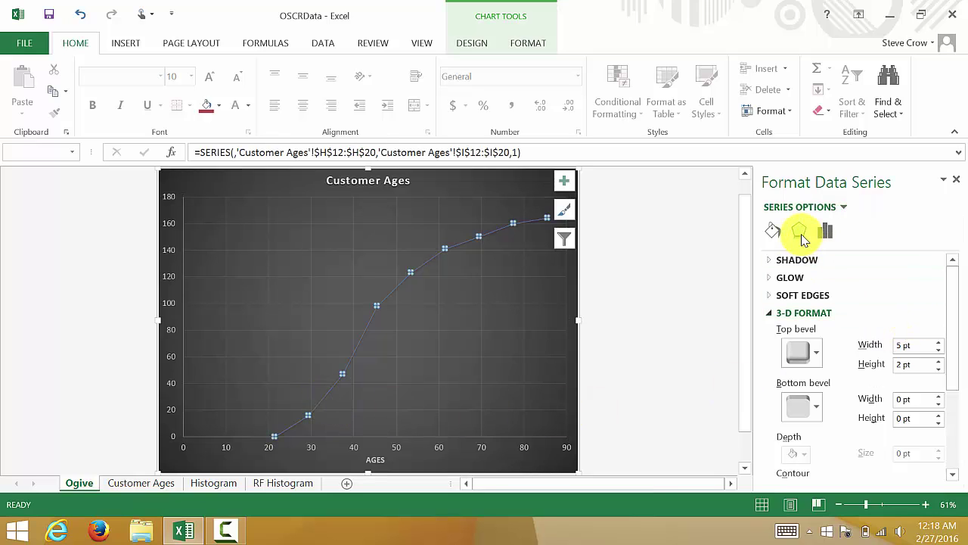
left_click(825, 232)
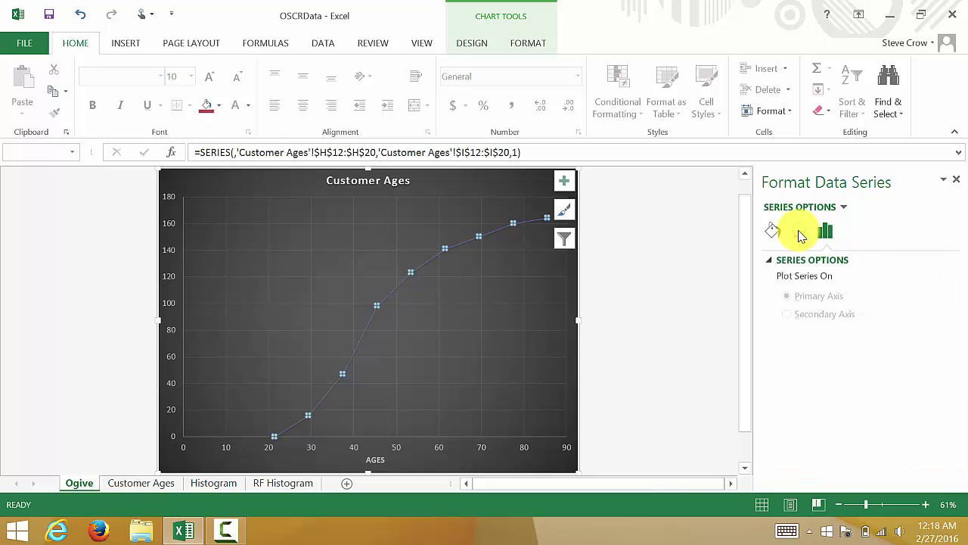
left_click(799, 231)
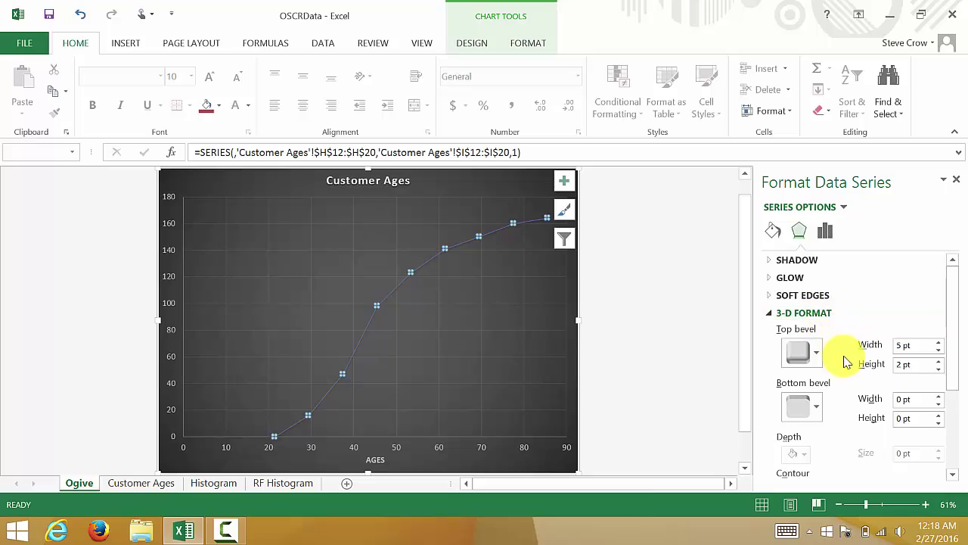
scroll(881, 398, "down", 4)
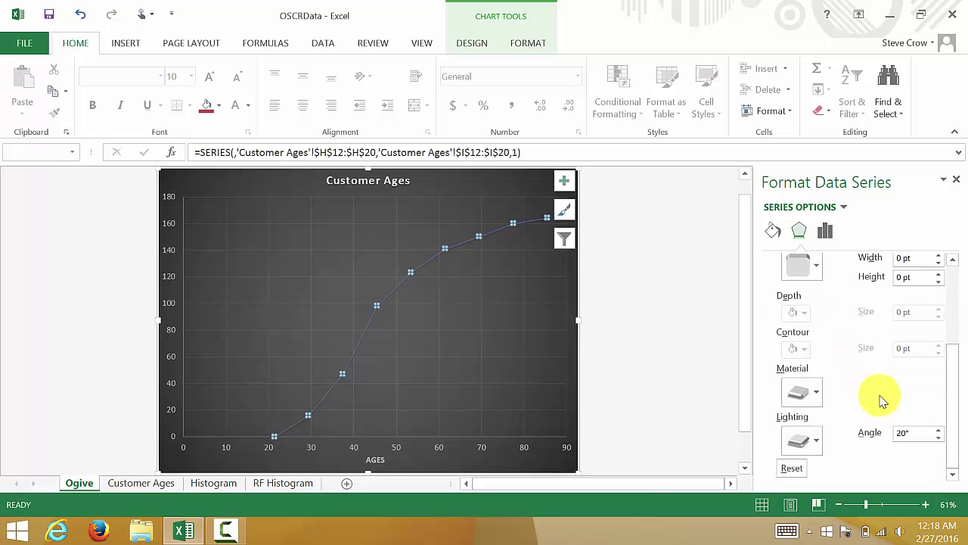
scroll(881, 397, "up", 5)
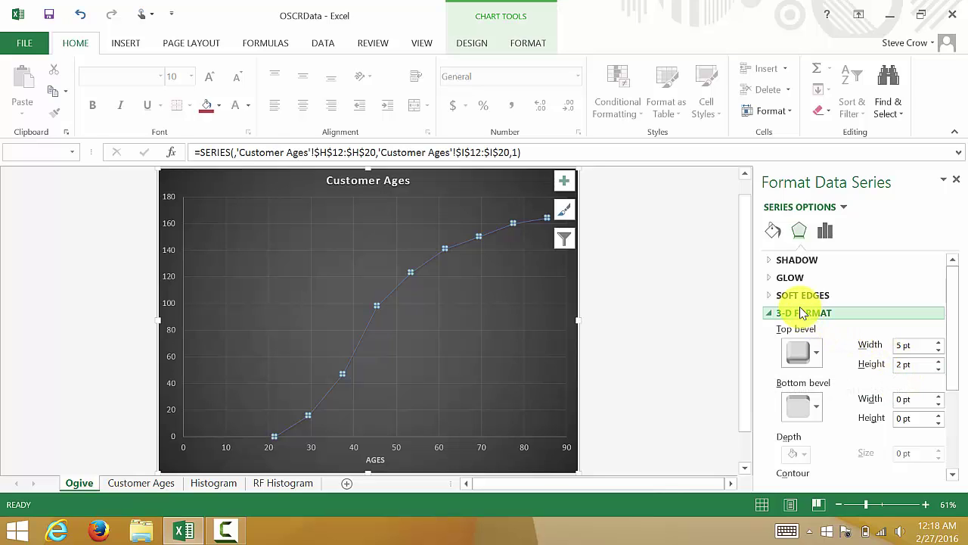
- Thicken the ogive line to a width of 5 pt
left_click(773, 230)
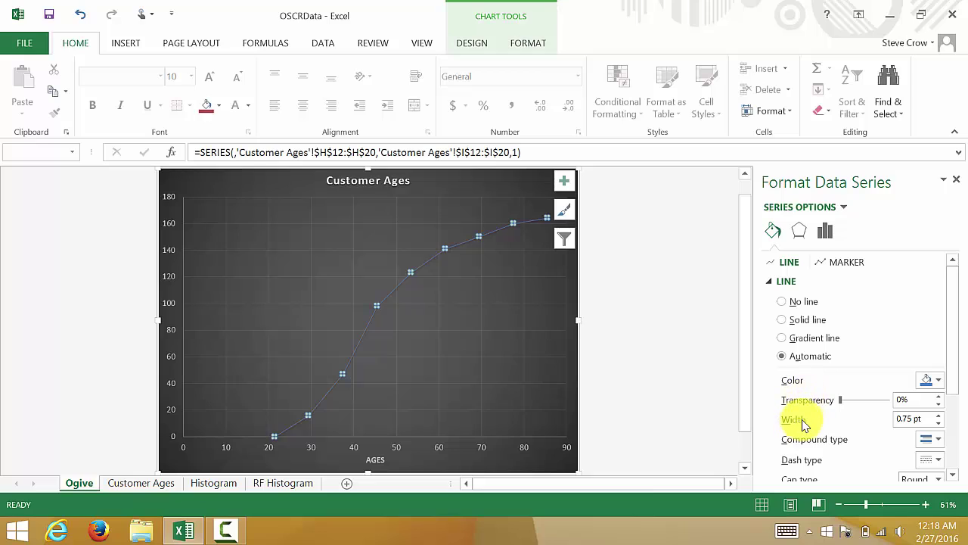
left_click(939, 416)
left_click(939, 416)
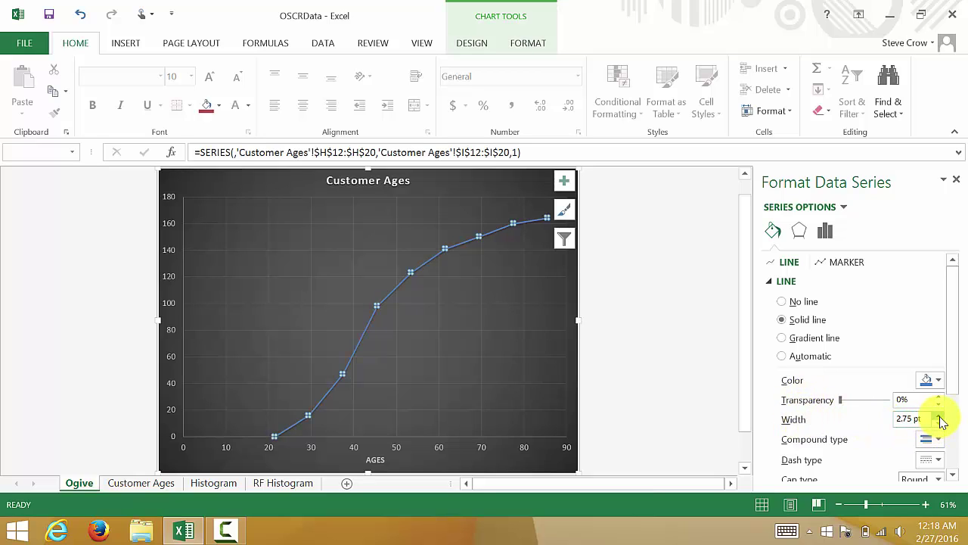
left_click(940, 416)
left_click(939, 416)
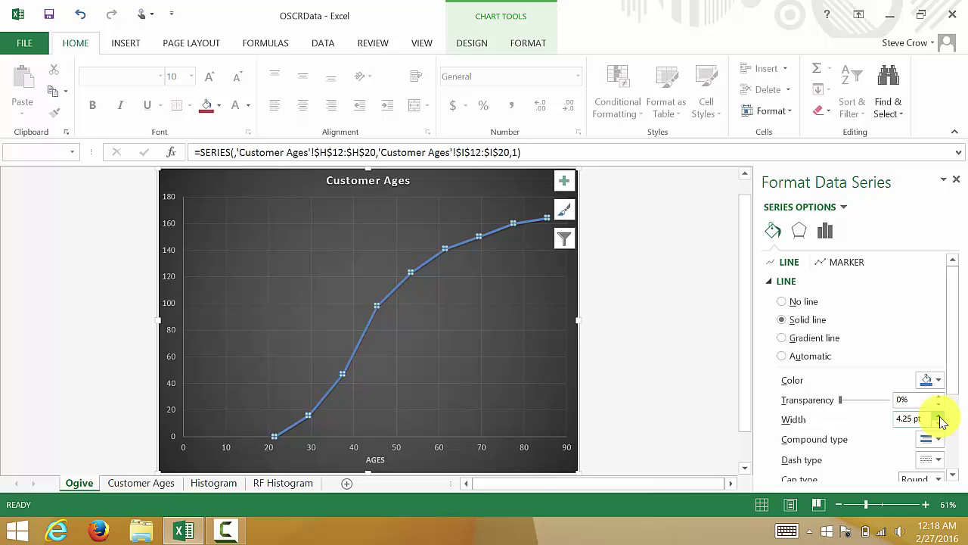
left_click(939, 416)
left_click(469, 330)
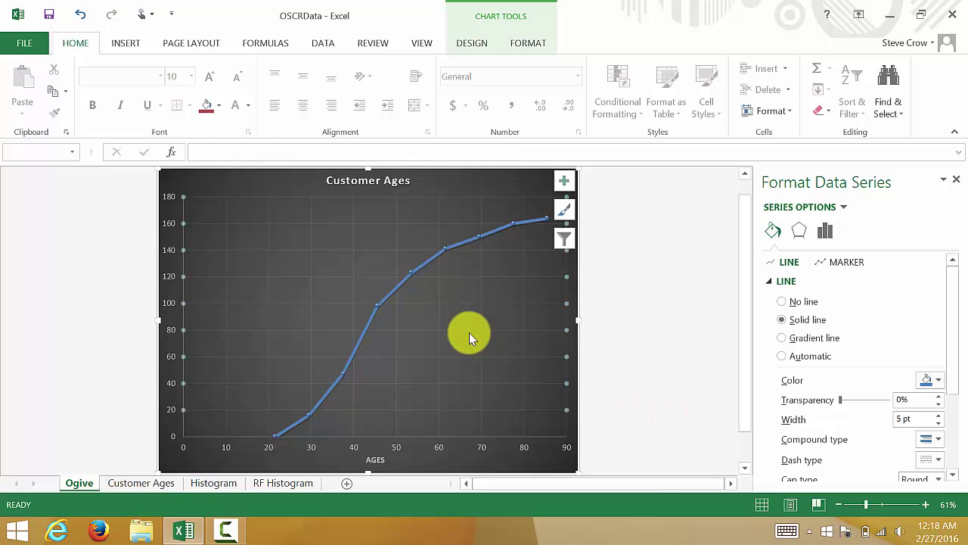
- Reselect the ogive's data series and set its line transparency to 1% with a width of 5 pt
left_click(378, 310)
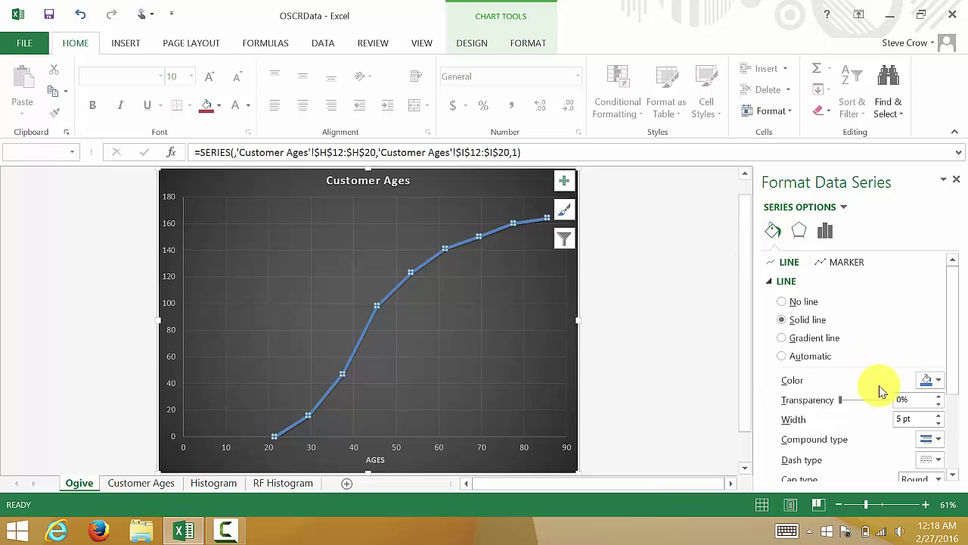
scroll(879, 389, "down", 4)
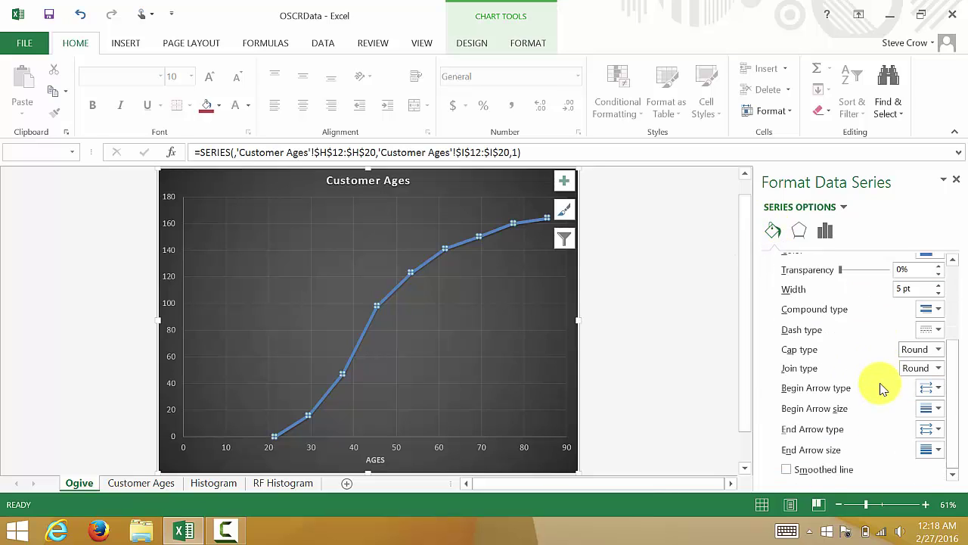
scroll(881, 389, "up", 3)
scroll(881, 396, "down", 1)
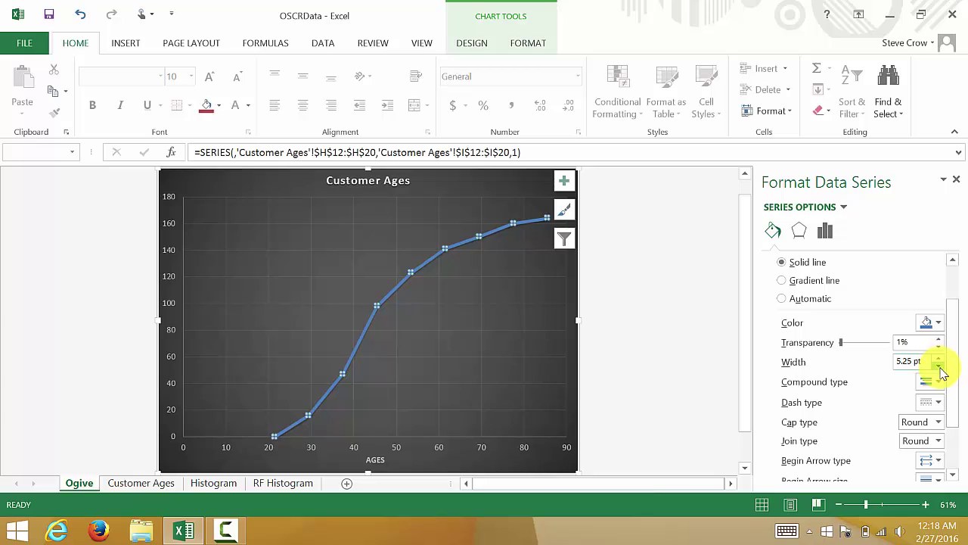
left_click(449, 253)
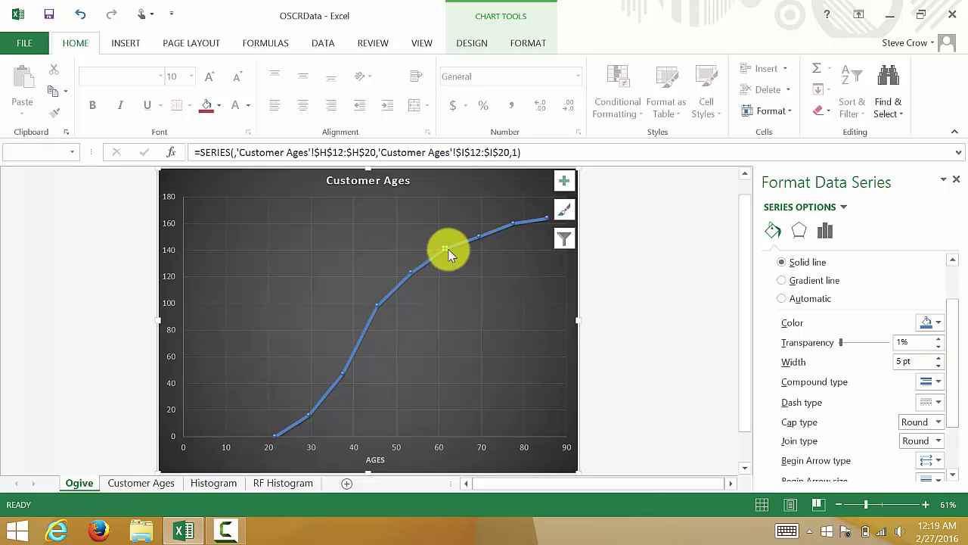
left_click(414, 274)
left_click(411, 277)
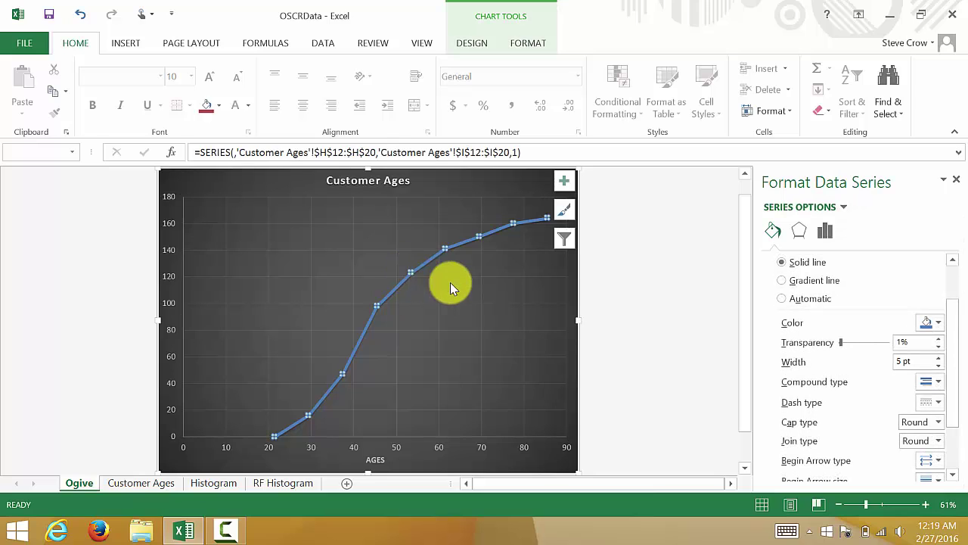
- Reduce the width of the ogive's data series line to 3.5 pt
left_click(618, 319)
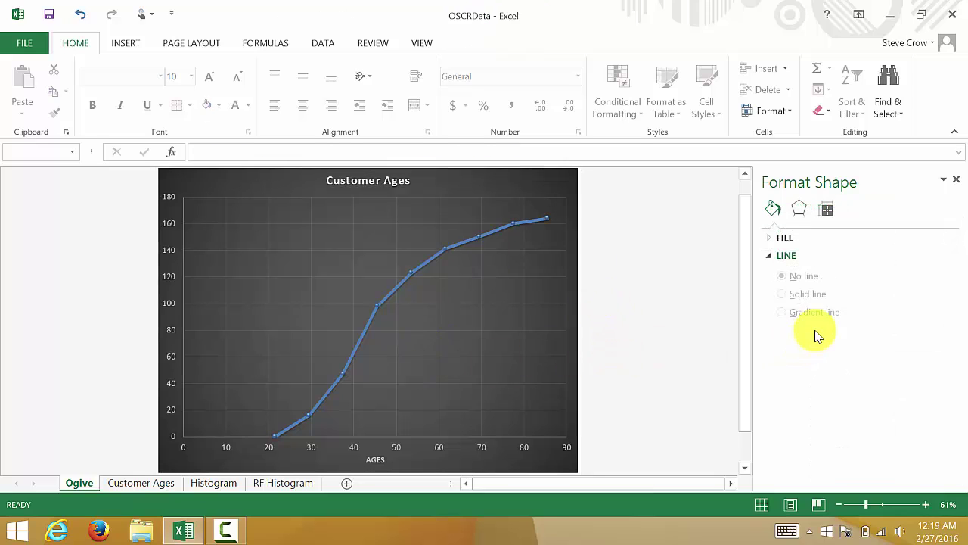
left_click(464, 240)
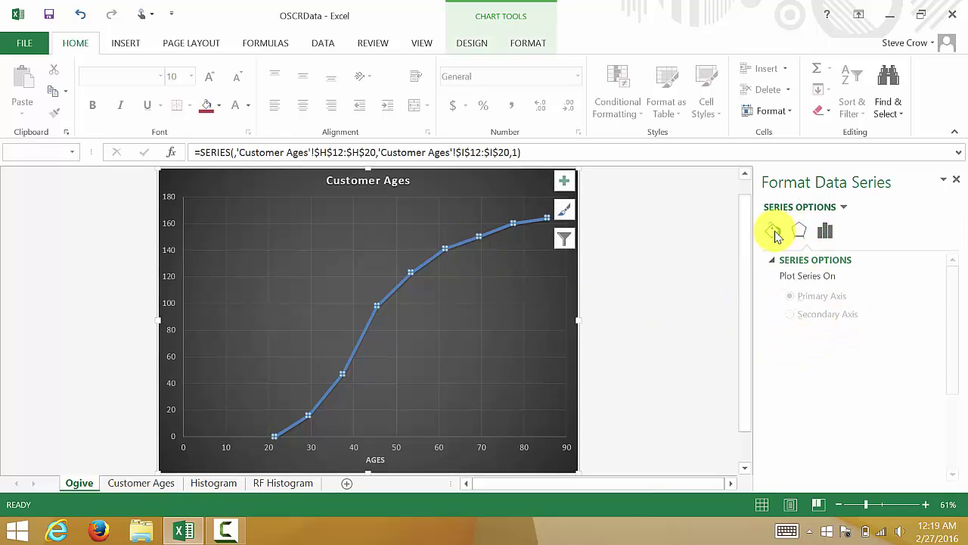
left_click(773, 230)
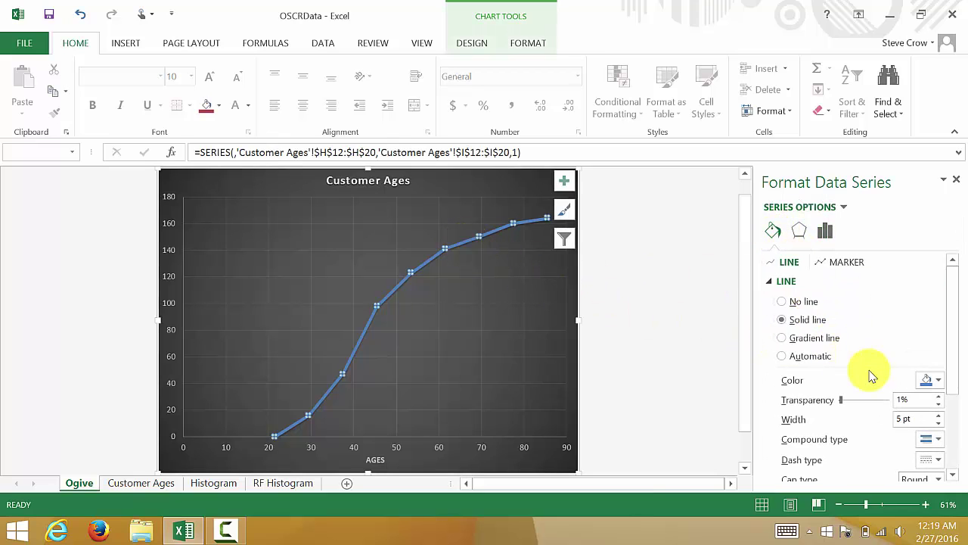
left_click(939, 424)
left_click(939, 423)
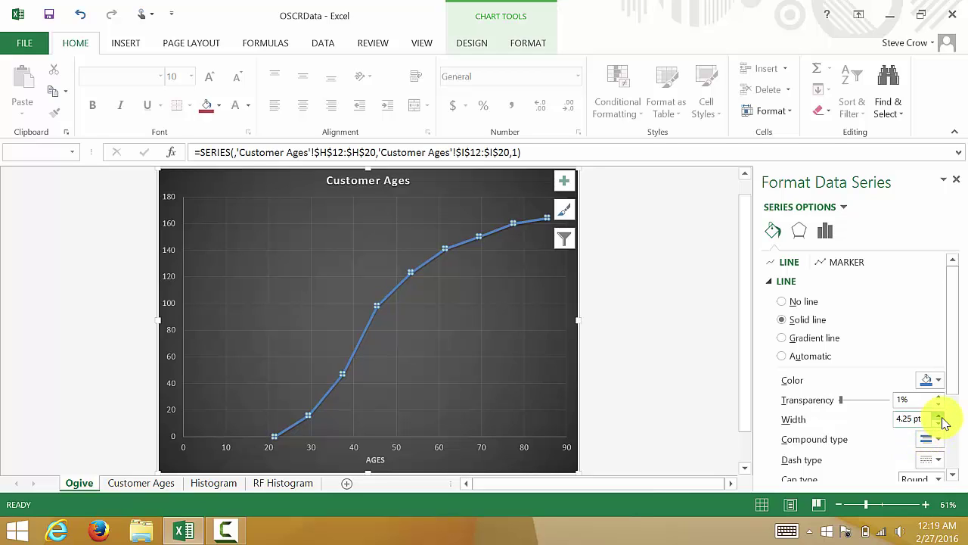
left_click(938, 423)
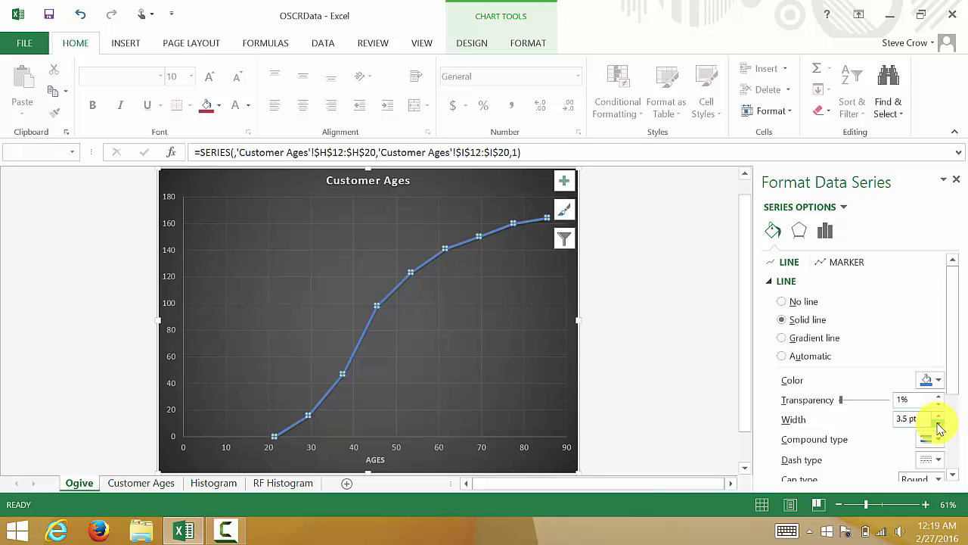
- Close the formatting options and show the coordinates of the curve's first data point on the horizontal axis
left_click(524, 344)
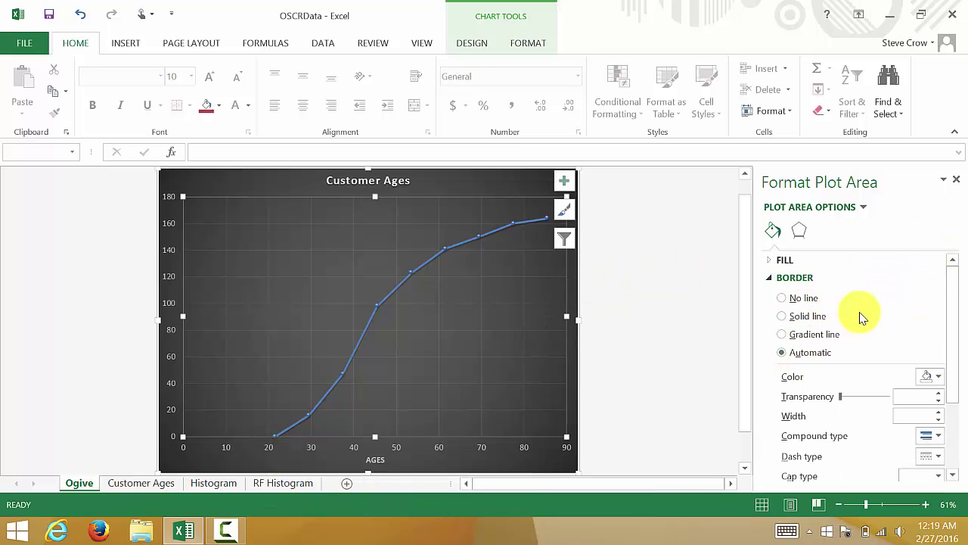
left_click(957, 182)
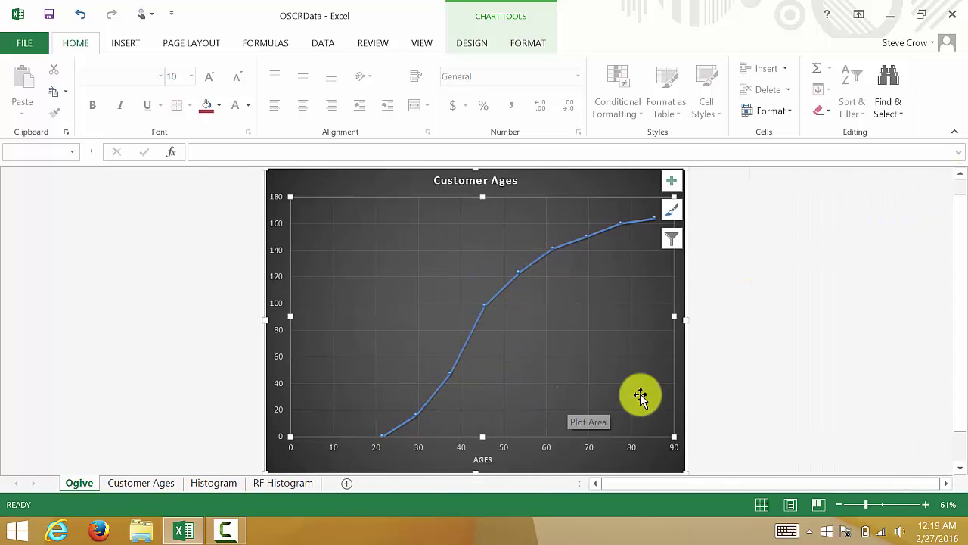
left_click(730, 345)
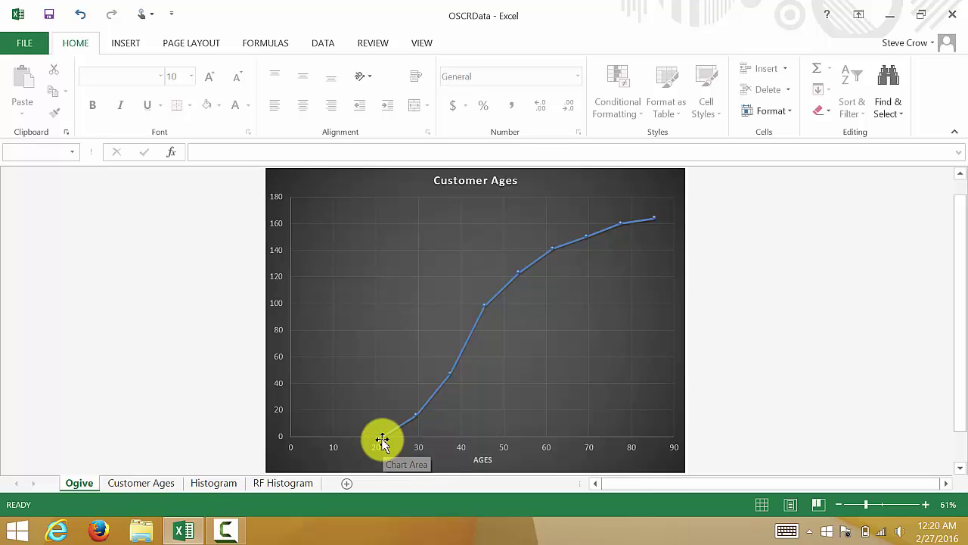
mouse_move(382, 442)
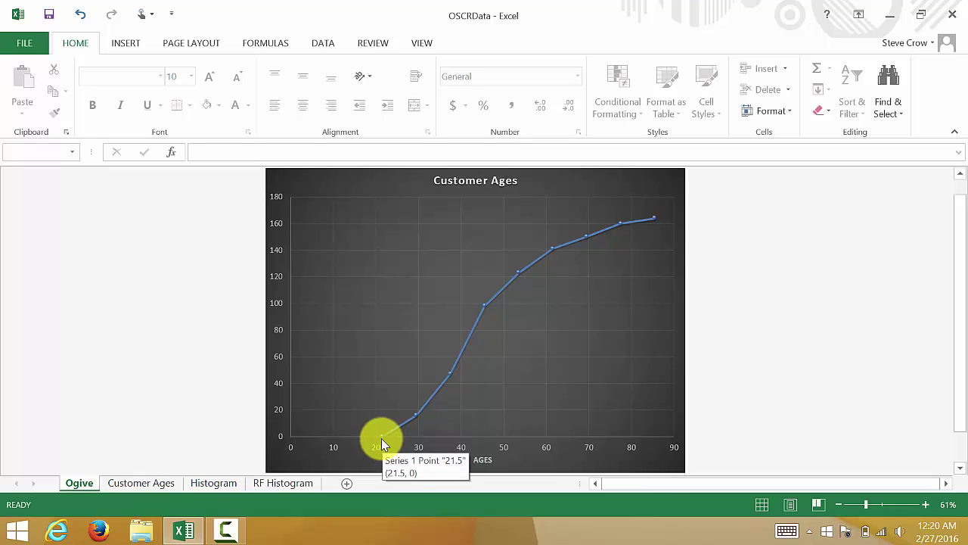